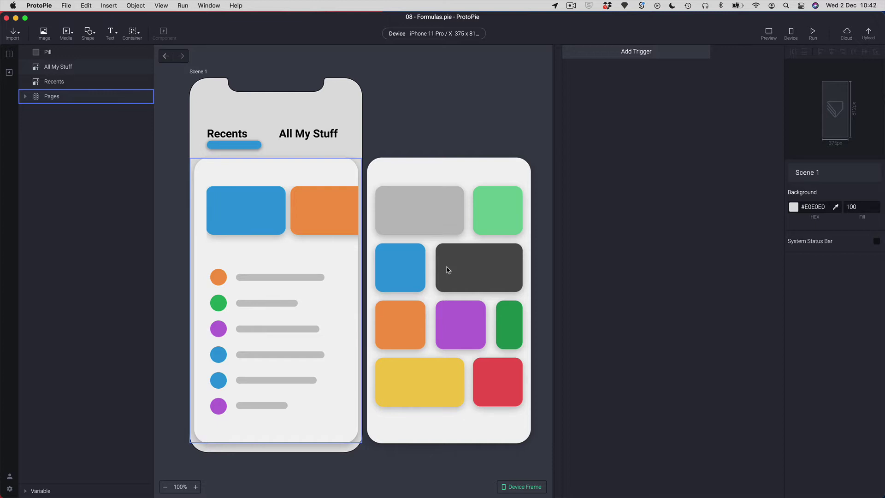
click(232, 145)
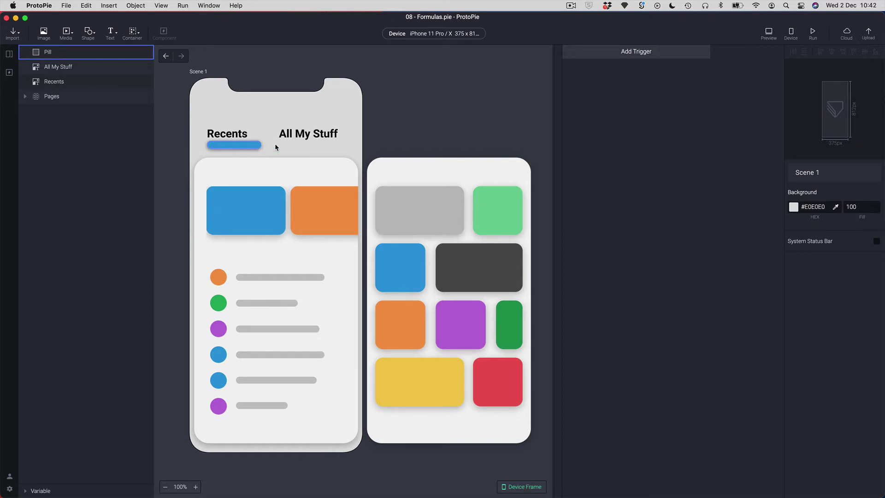
click(275, 147)
click(600, 55)
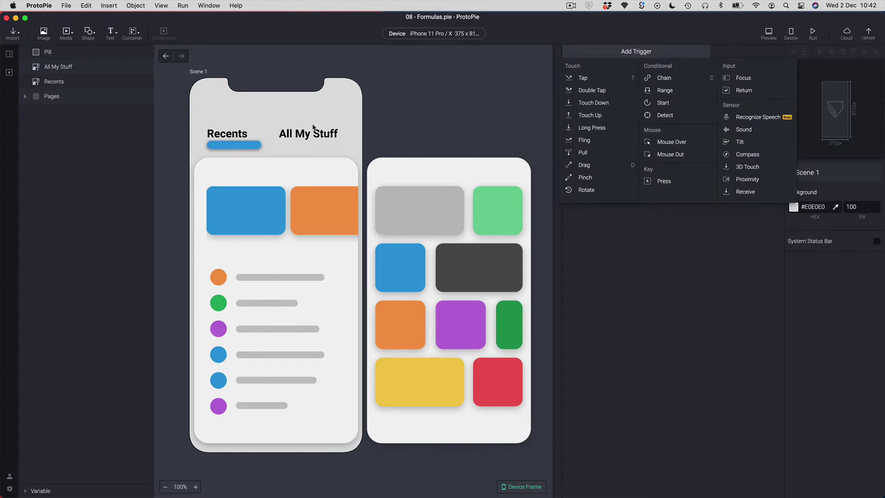
click(632, 245)
Add a Start trigger to Scene 1.
click(231, 146)
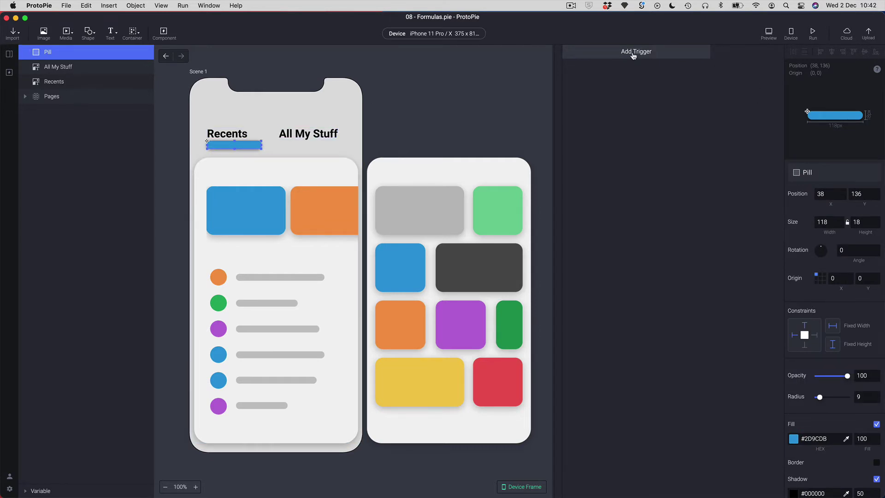
click(617, 53)
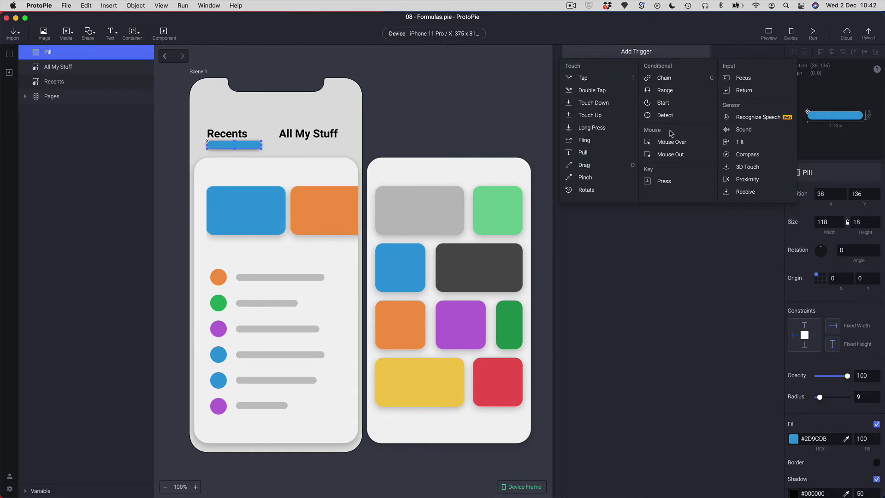
click(668, 104)
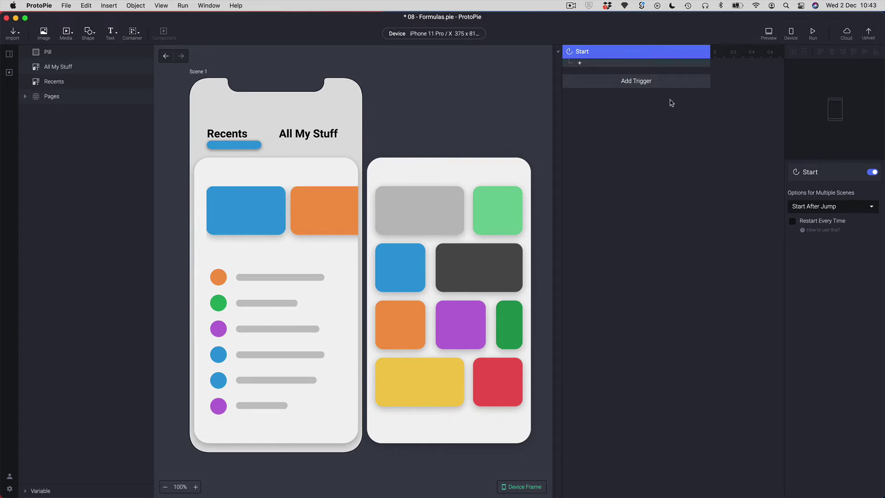
Add a Move response targeting the Pill layer under the Start trigger.
click(582, 63)
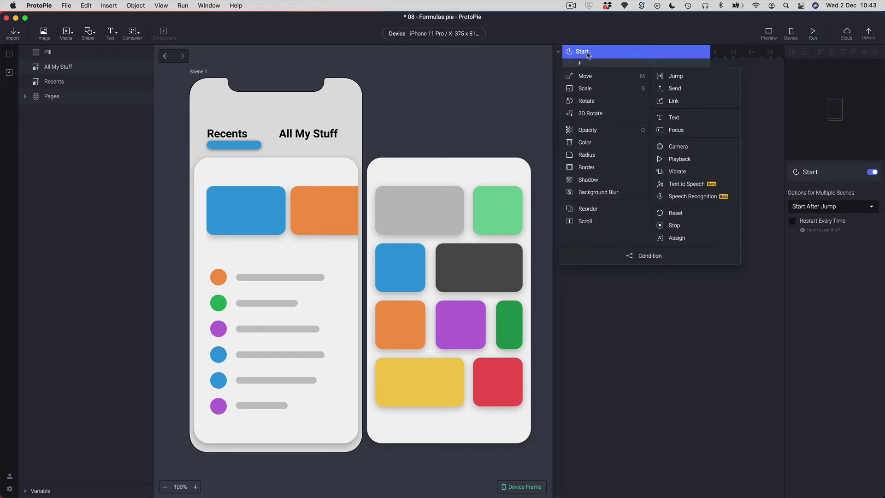
click(582, 63)
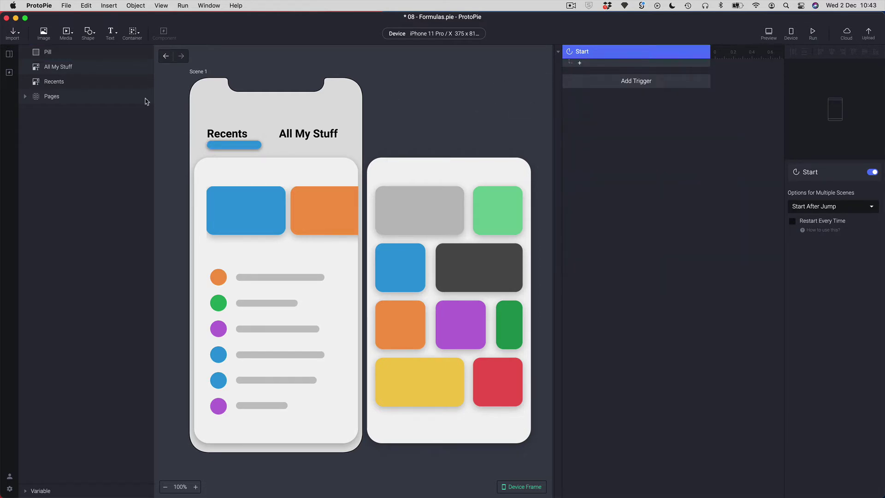
click(41, 52)
click(581, 64)
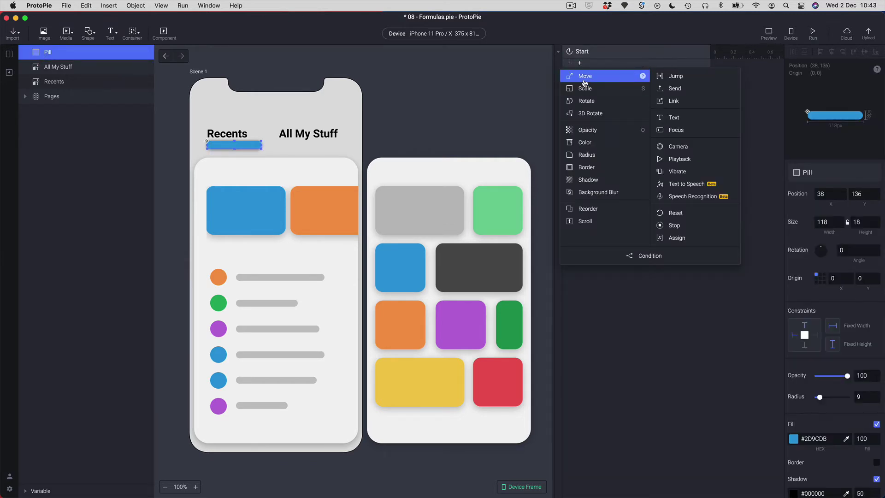
click(584, 78)
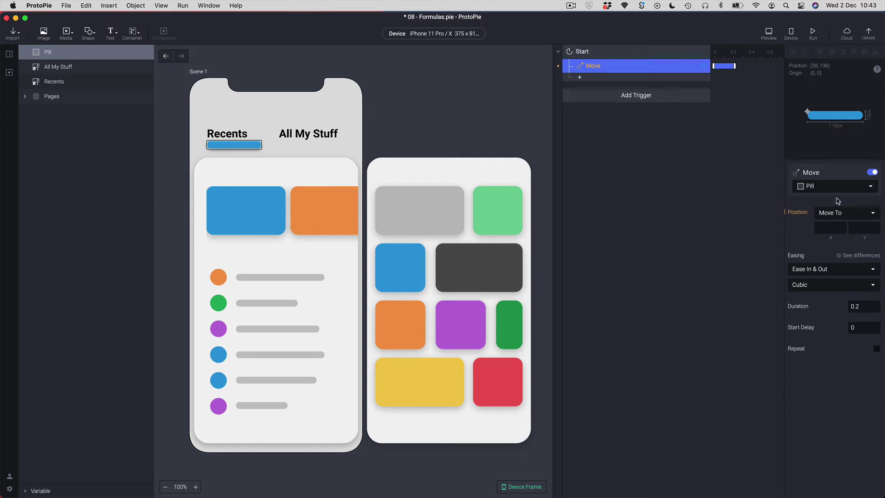
Set the Move response's X position to the formula `Recents`.x, leaving Y empty.
click(831, 230)
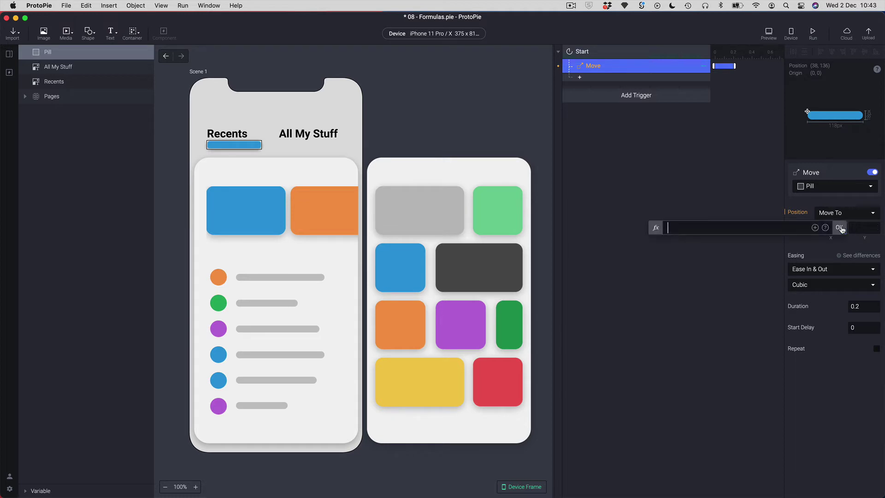
click(841, 227)
click(815, 228)
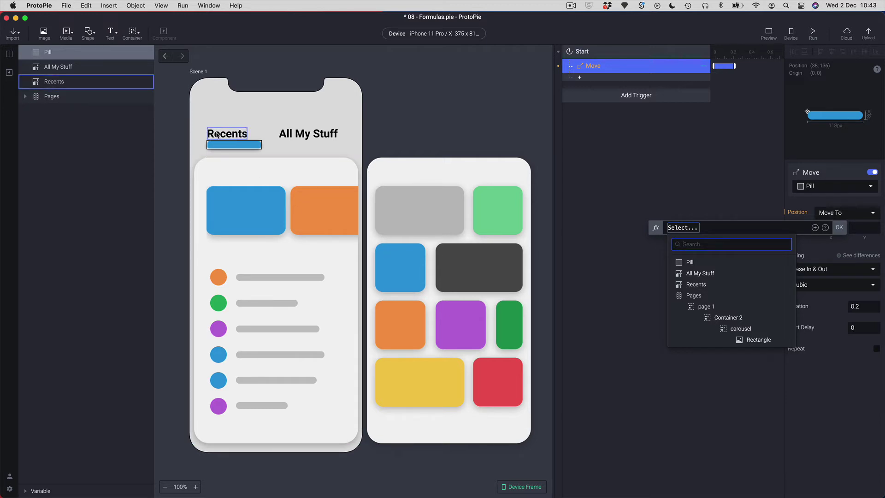
click(705, 286)
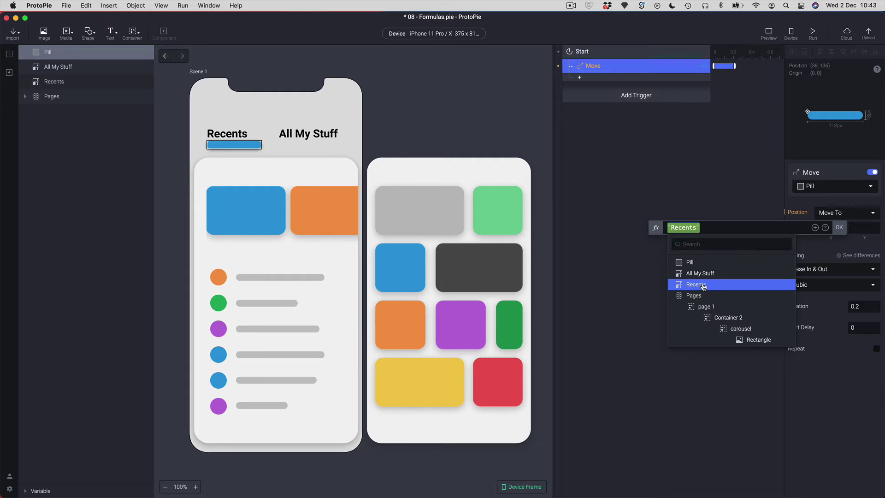
click(706, 285)
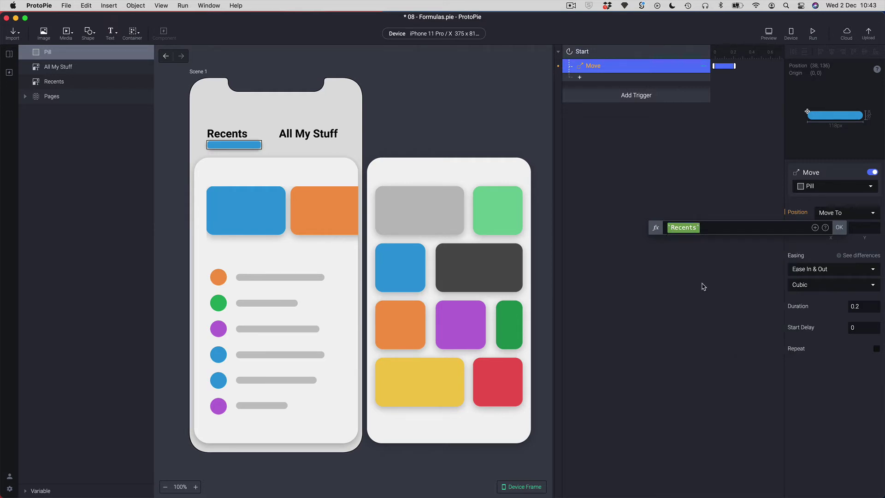
text(.)
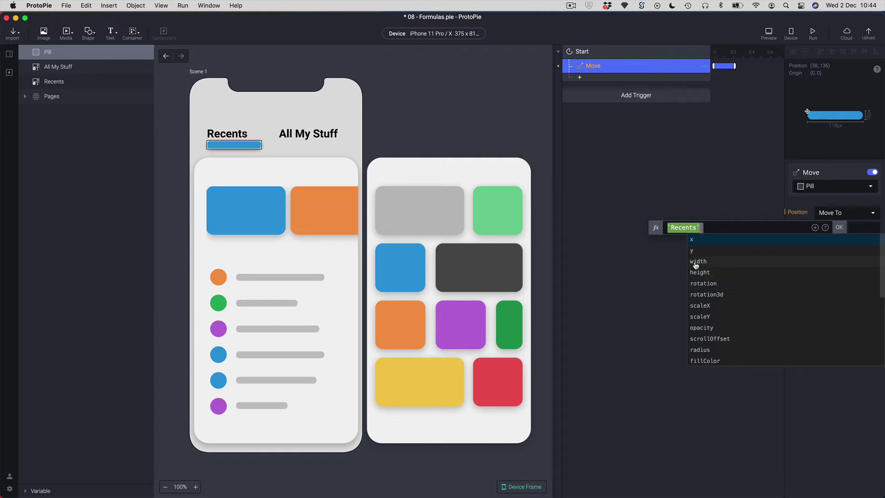
click(702, 241)
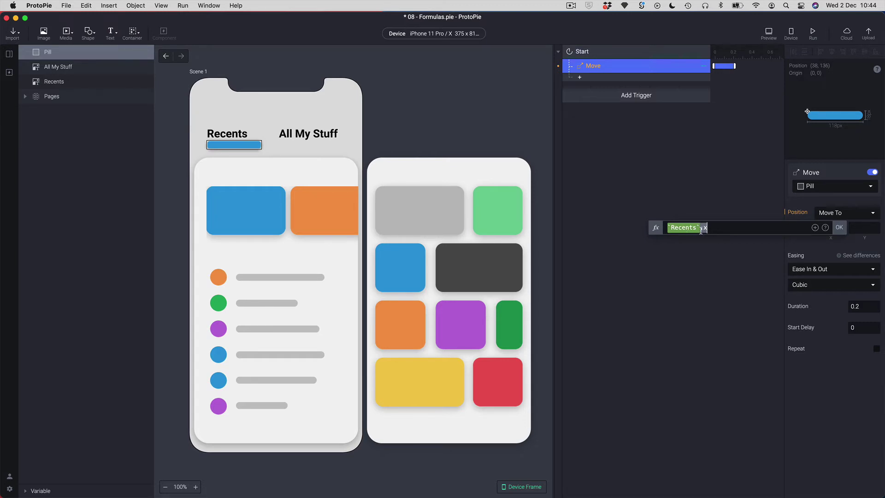
click(844, 232)
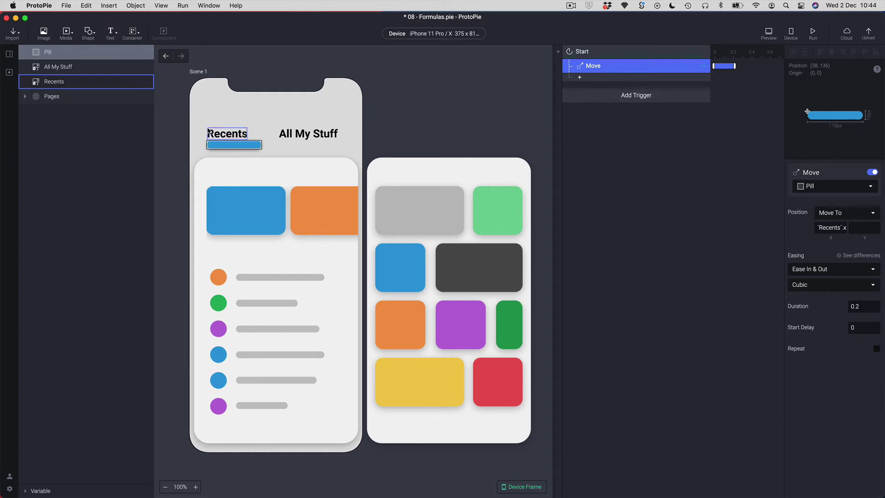
Shift the Pill horizontally on the canvas to X 23, out of line with the Recents label.
click(227, 145)
drag(222, 143, 234, 147)
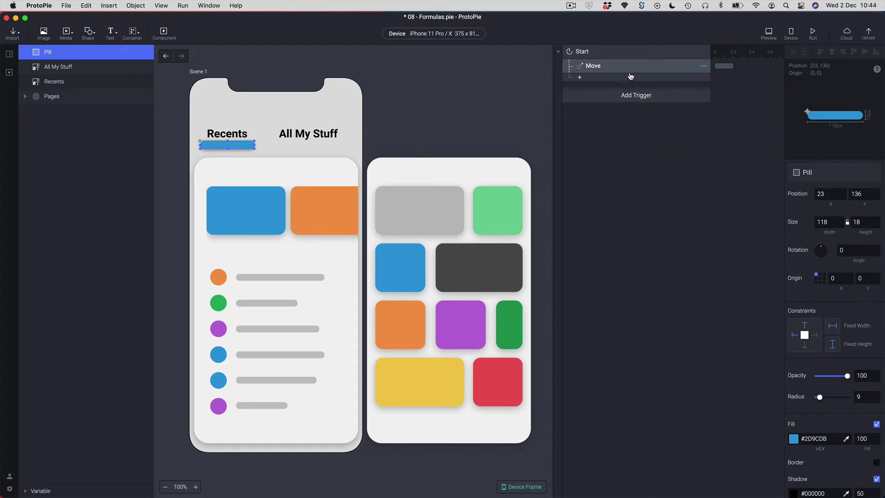
Add a Scale response for the Pill under the Start trigger.
click(589, 67)
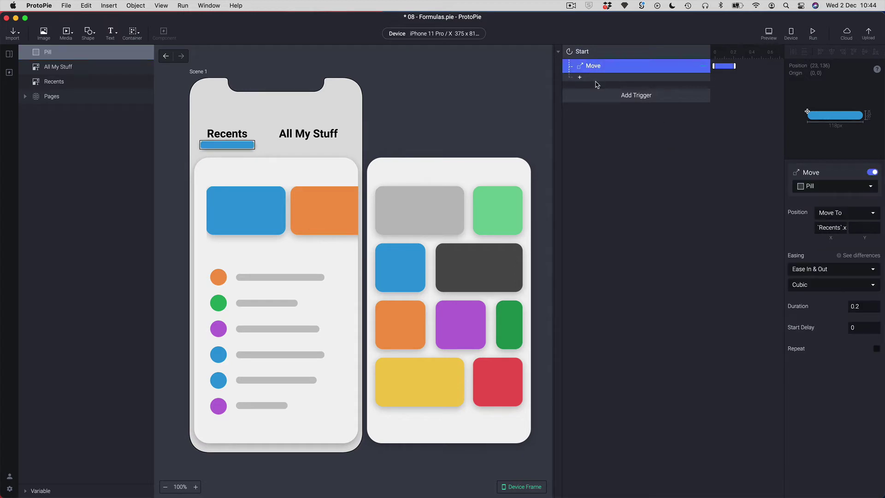
click(589, 79)
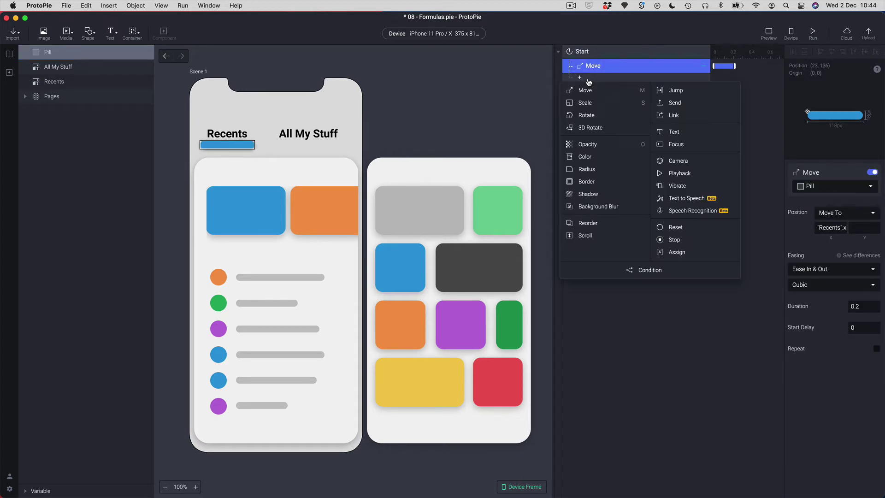
click(591, 105)
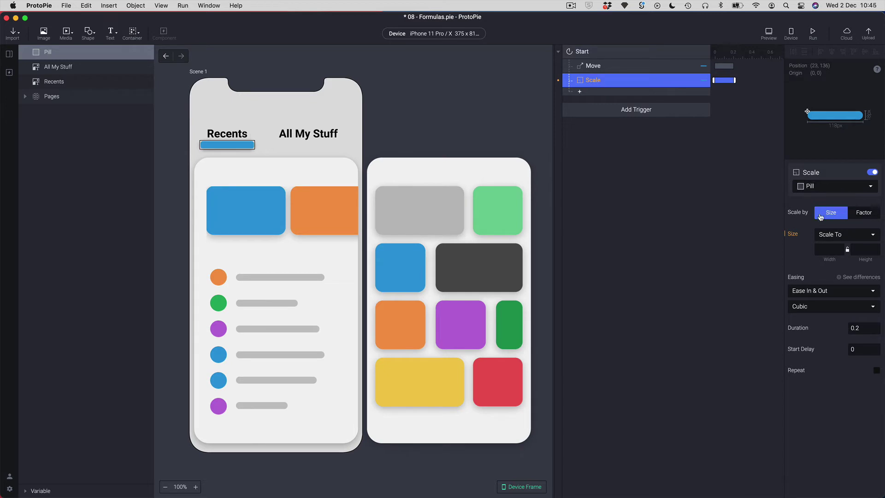
Set the Scale response's width to the formula `Recents`.width, leaving the height empty.
click(830, 253)
click(839, 250)
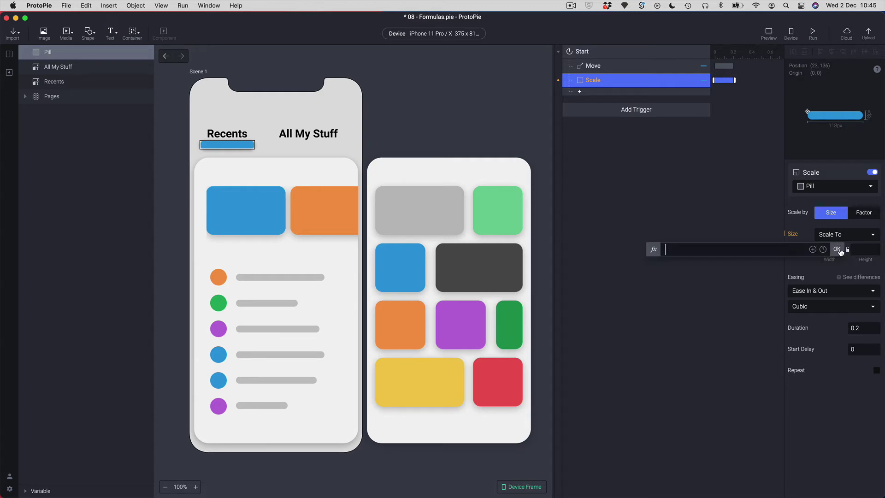
click(813, 250)
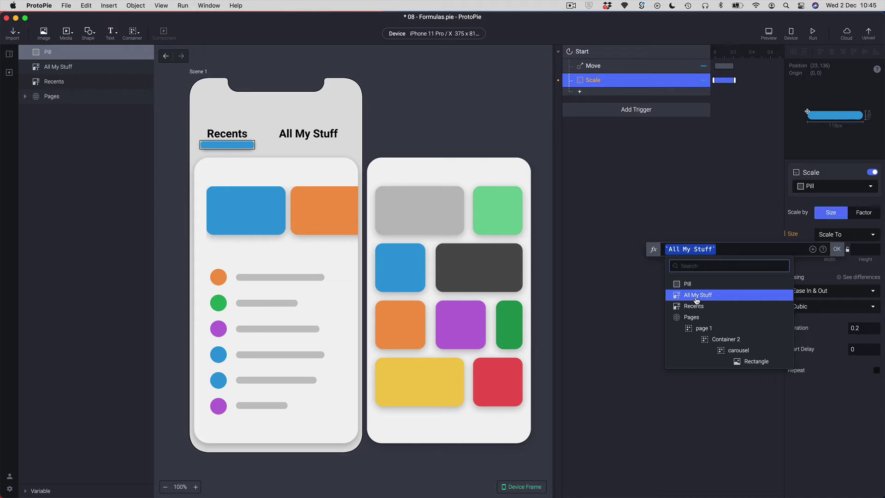
click(679, 307)
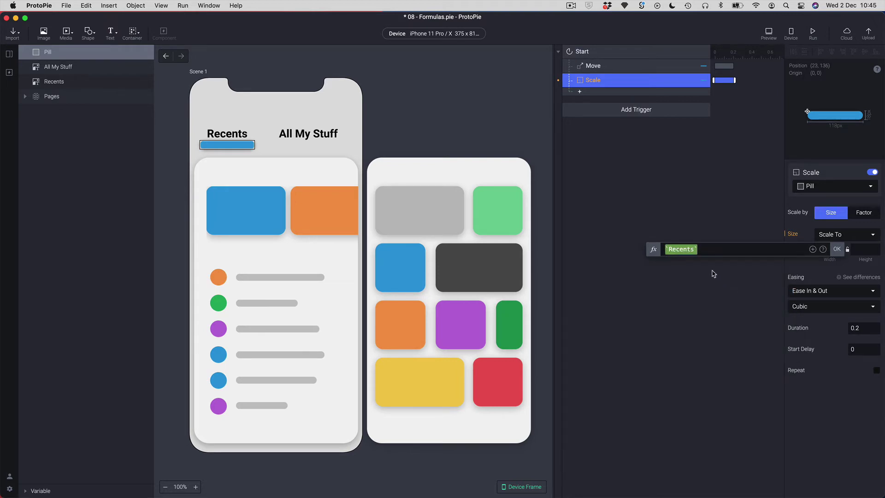
text(.)
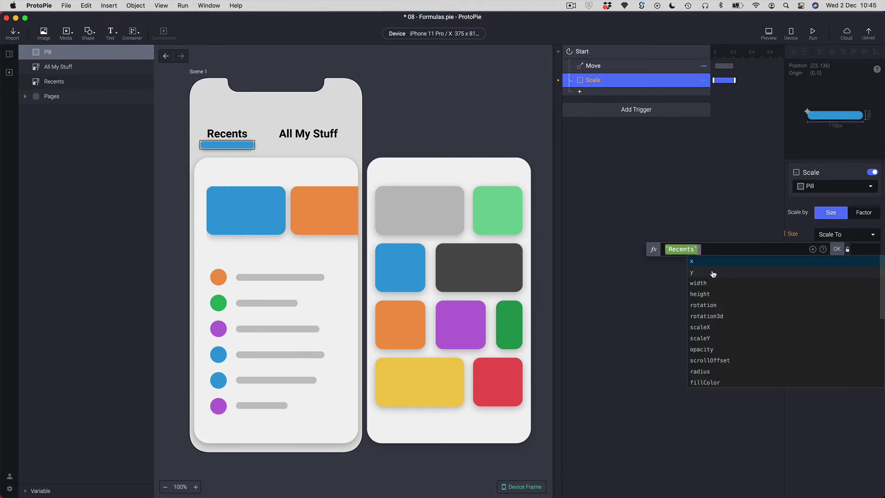
click(704, 283)
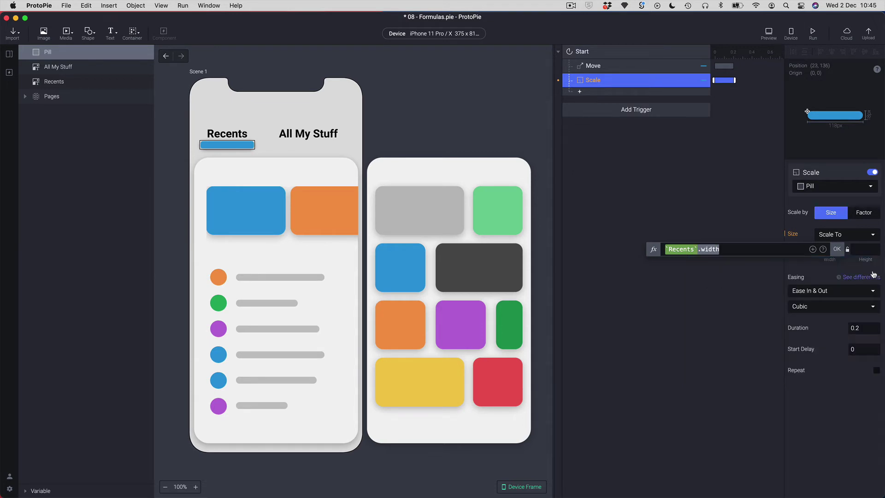
click(836, 249)
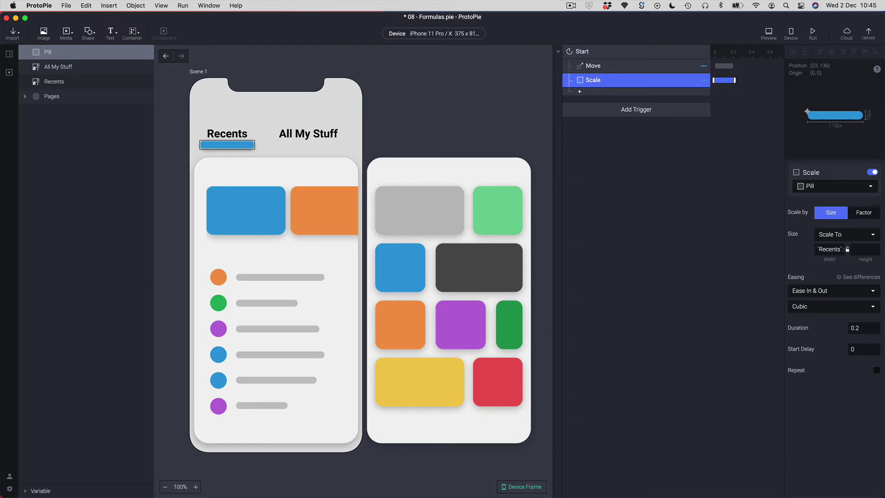
Open the prototype preview and set its window to Always on Top.
key(super+p)
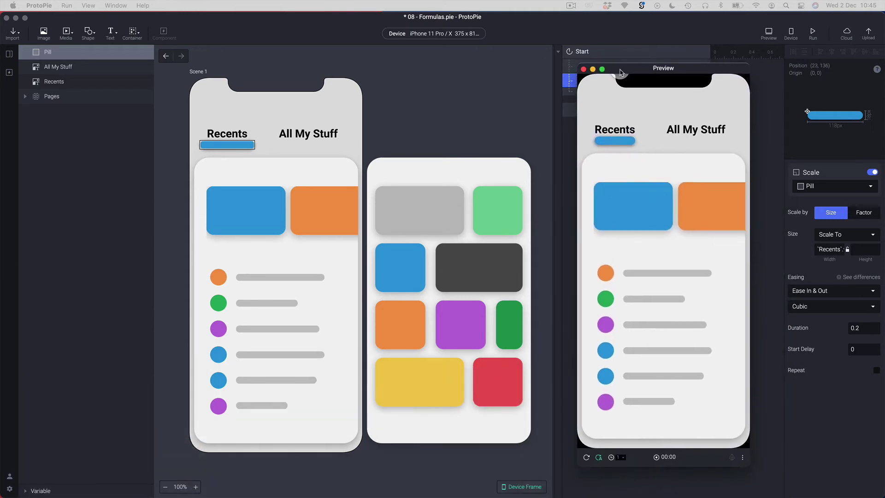
drag(621, 73, 605, 56)
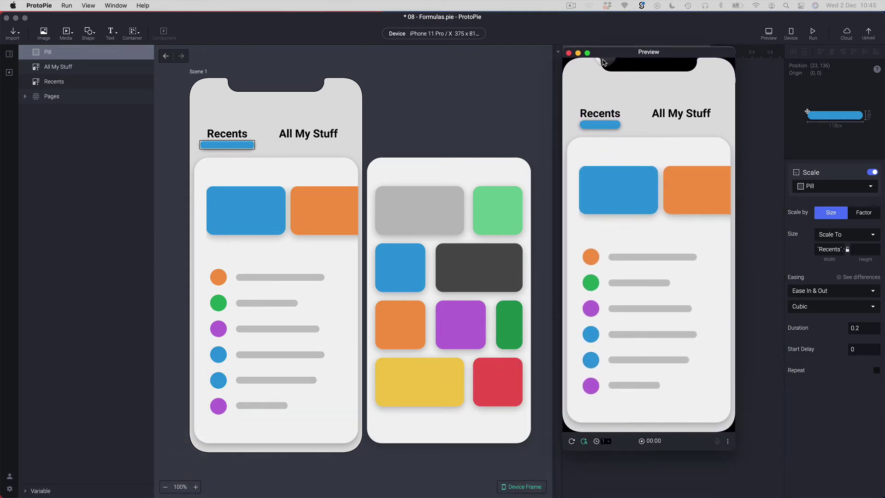
click(728, 441)
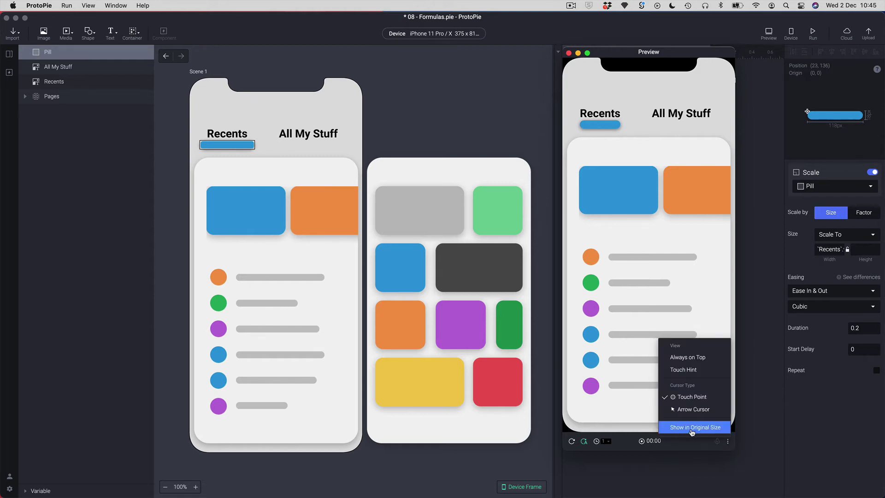
click(688, 358)
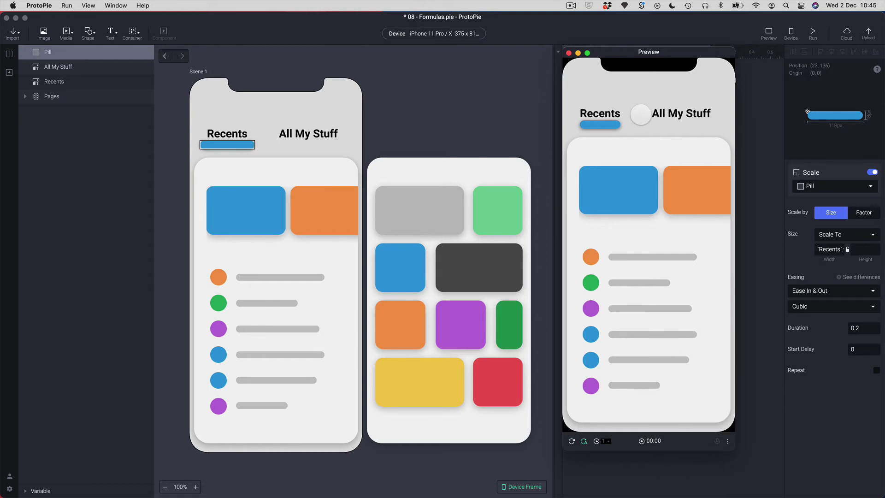
Replay the prototype from the start in the preview to check the Pill's move and scale, and close the preview.
drag(630, 53, 634, 80)
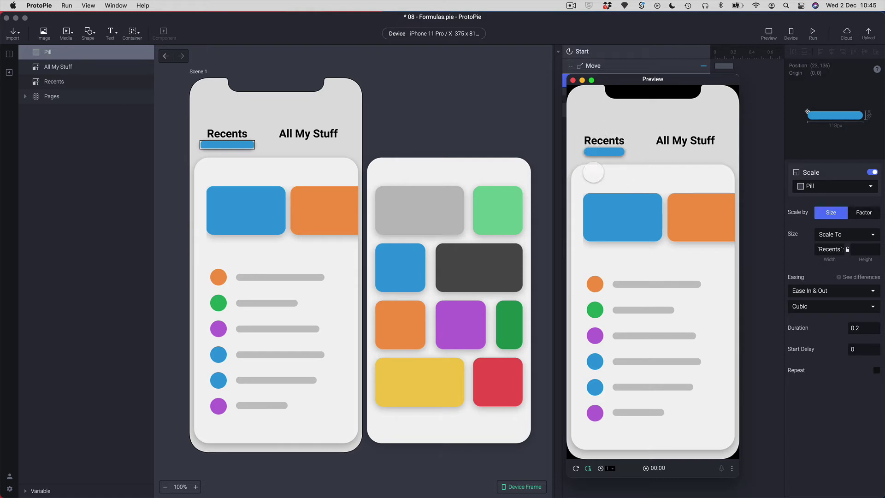
mouse_move(634, 83)
mouse_down()
mouse_move(630, 105)
mouse_move(640, 104)
mouse_move(620, 85)
mouse_up()
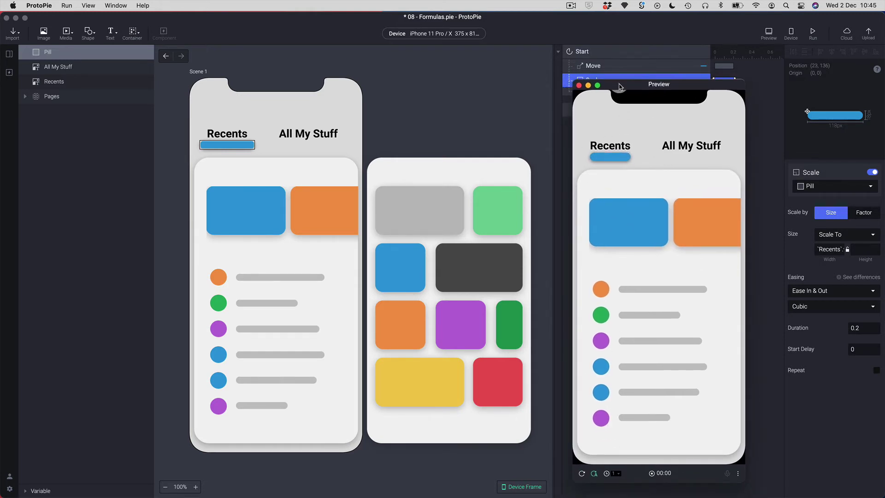
click(582, 475)
click(583, 475)
click(579, 85)
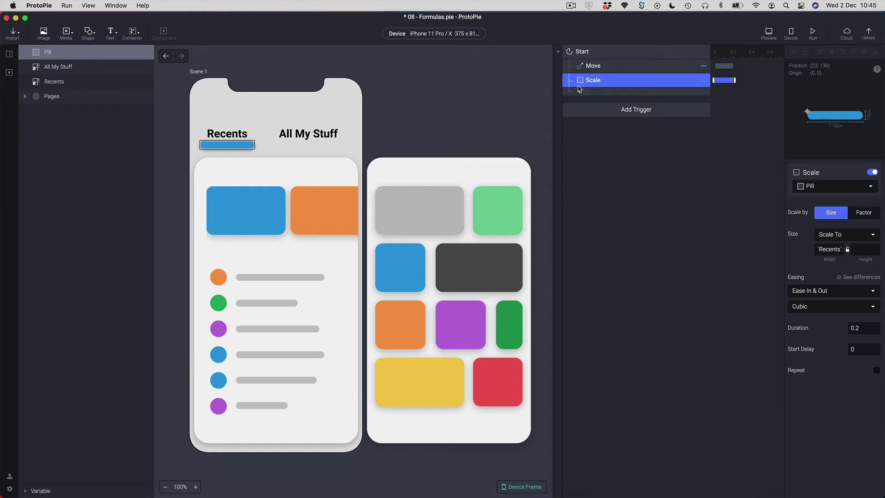
Set the duration of the Pill's Move response to 0.
click(606, 69)
click(860, 306)
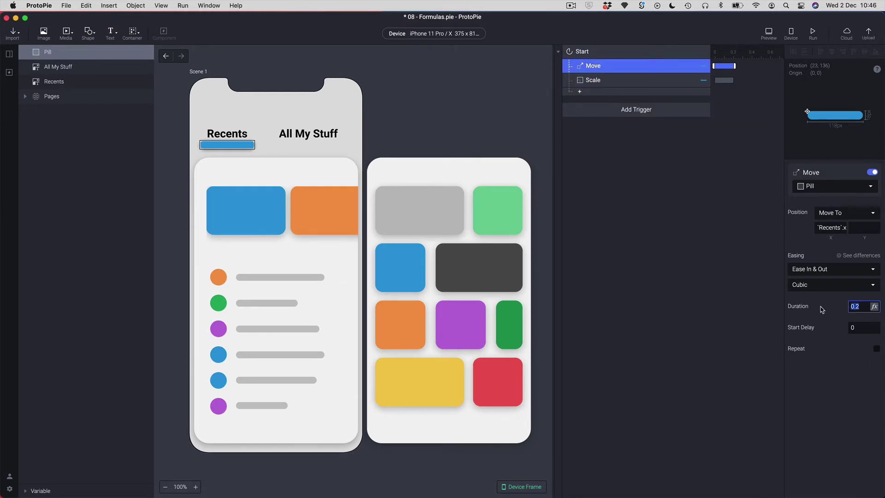
text(0)
key(Return)
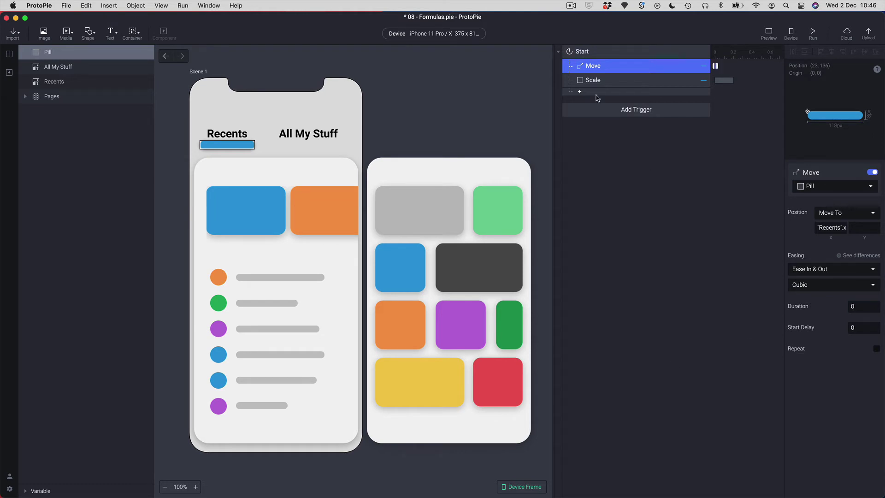
Set the duration of the Pill's Scale response under the Start trigger to 0.
click(585, 83)
click(870, 328)
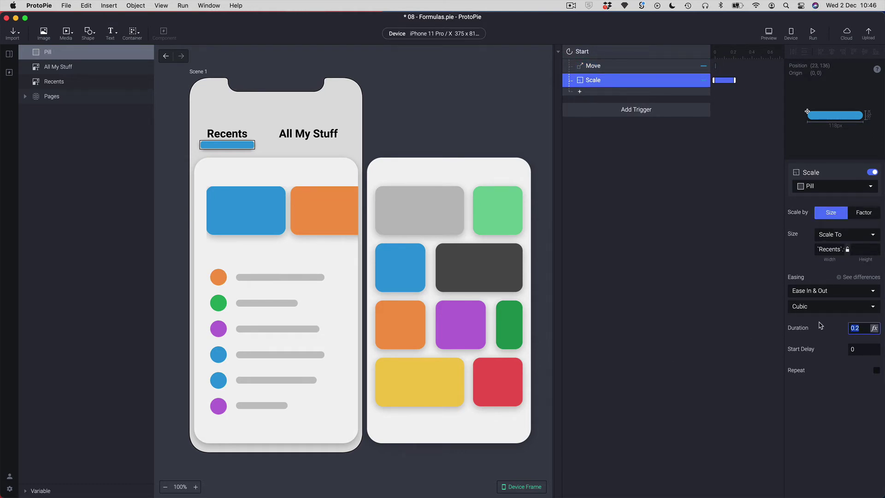
text(0)
key(Return)
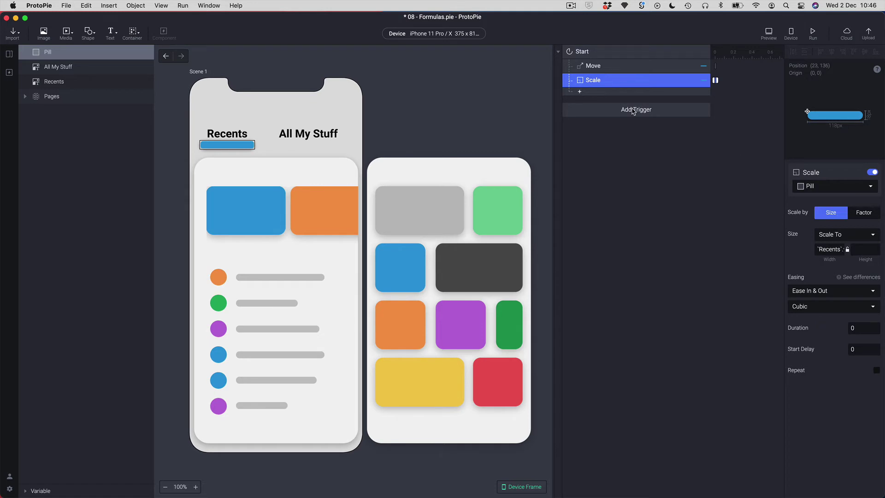
Keep the Start trigger on Start After Jump and enable Restart Every Time.
click(603, 53)
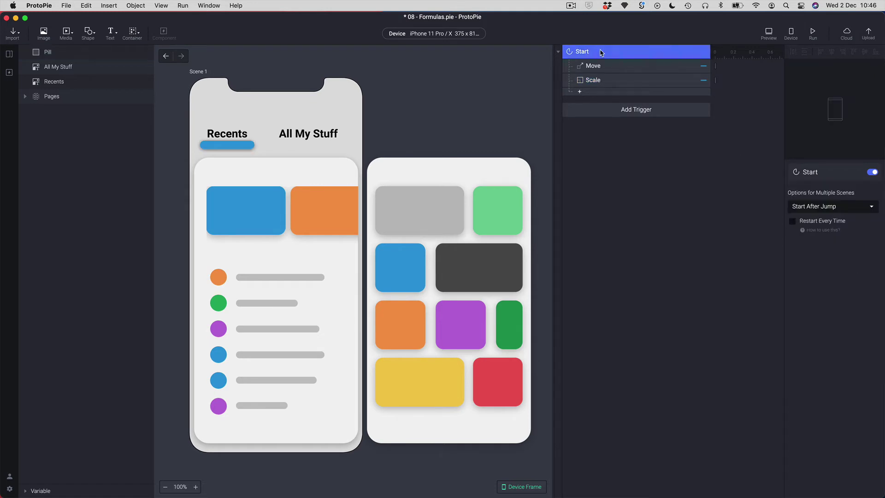
click(797, 213)
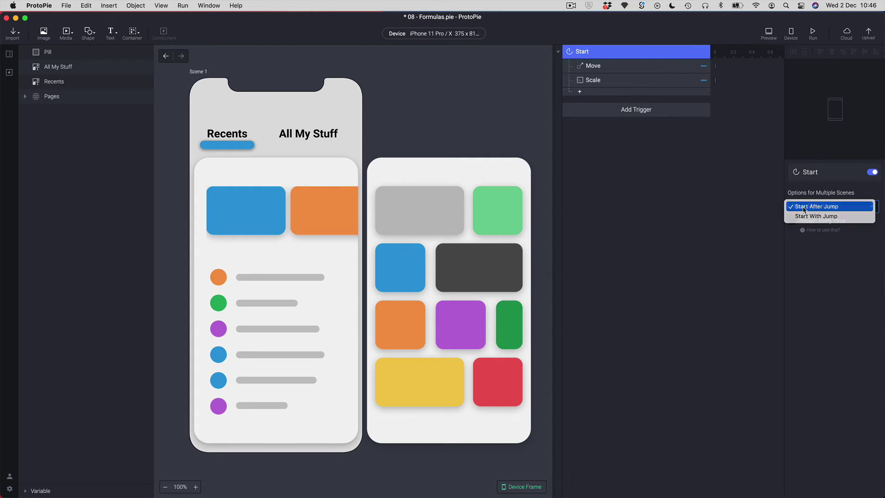
click(798, 208)
click(793, 222)
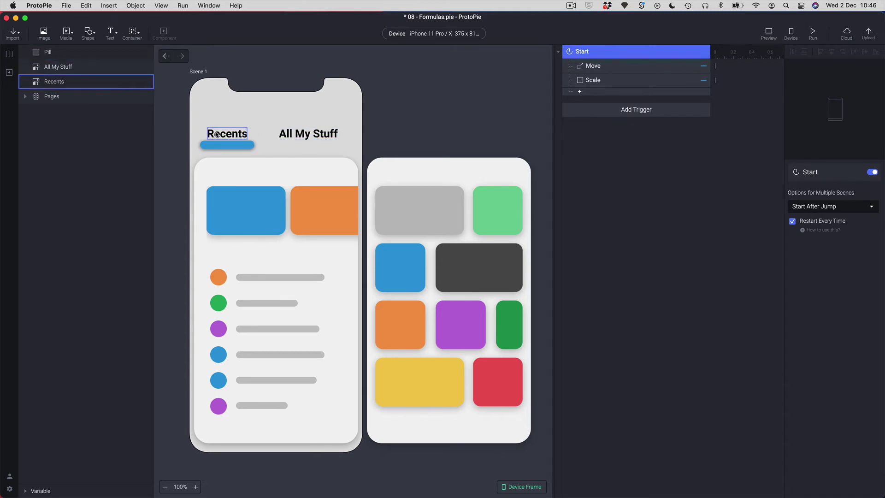
Add a Tap trigger to the All My Stuff label with a Move response that targets the Pill.
click(308, 136)
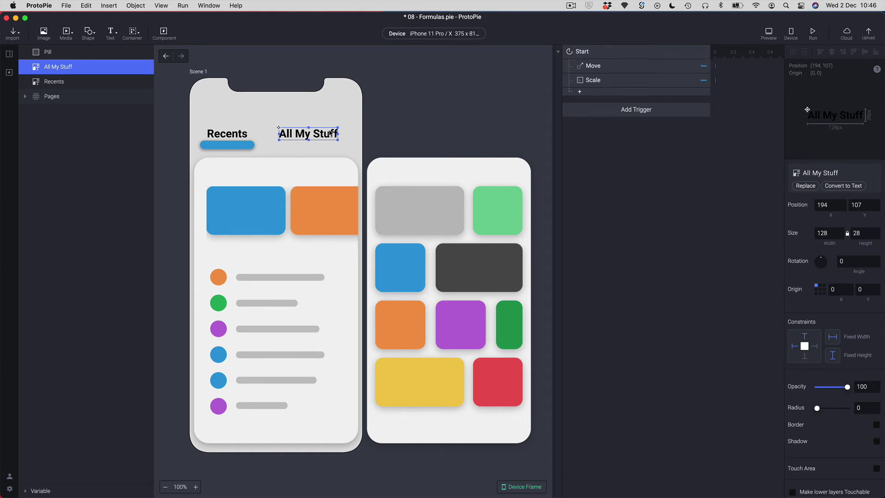
click(604, 116)
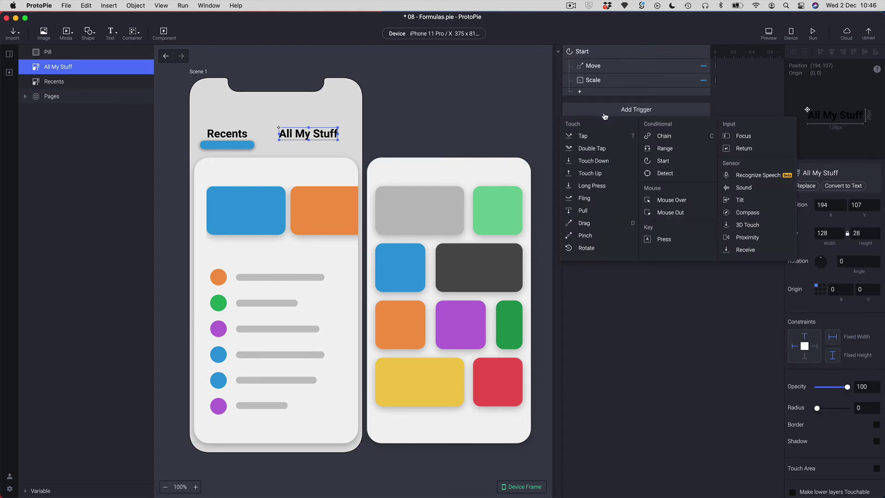
click(574, 138)
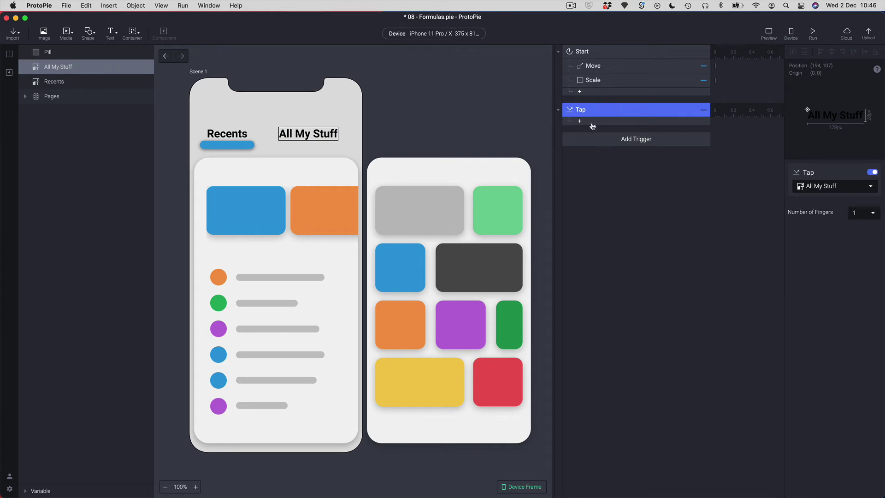
click(580, 122)
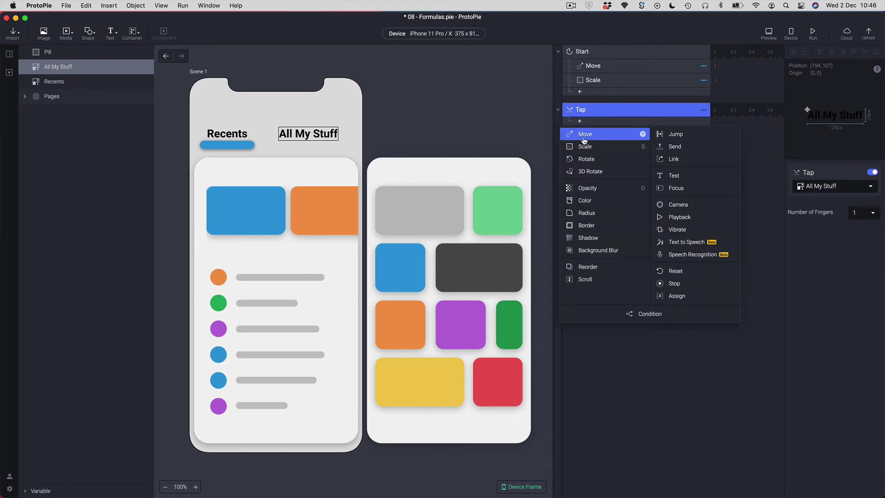
click(584, 140)
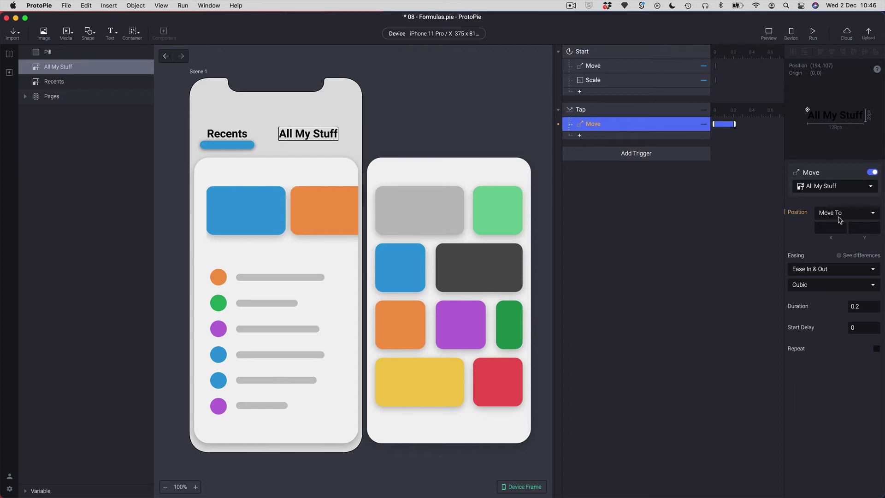
click(830, 186)
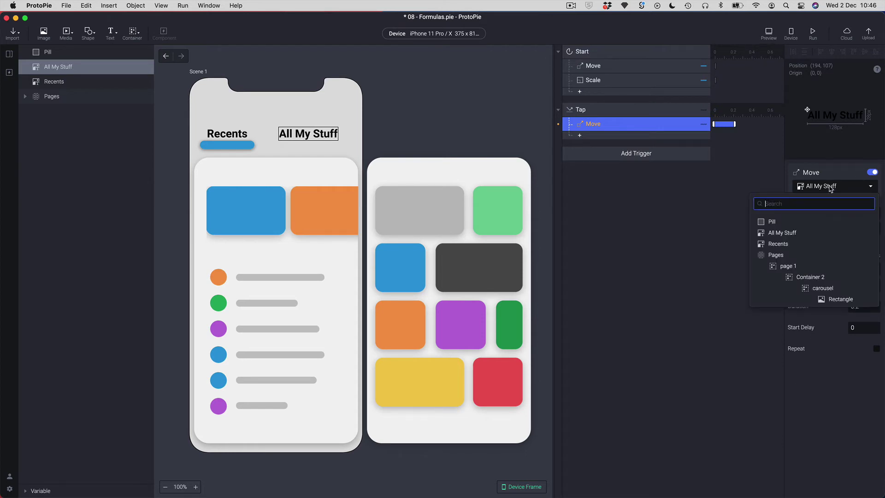
click(799, 223)
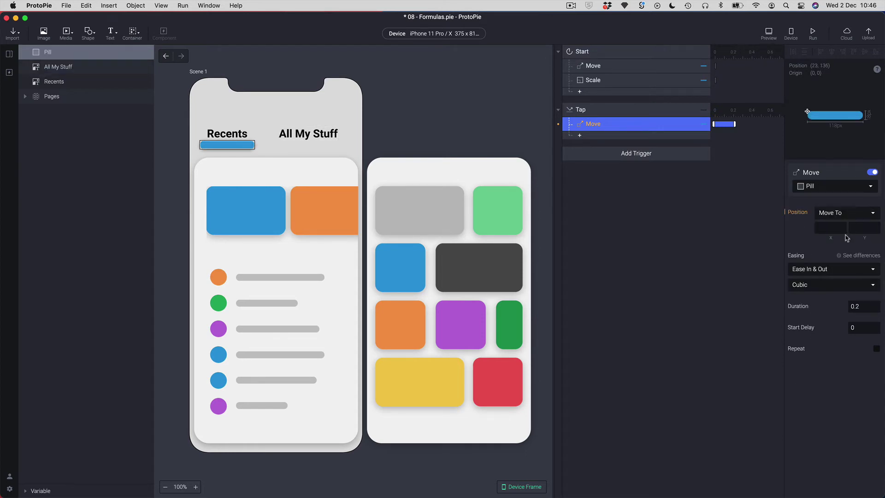
click(833, 226)
click(840, 229)
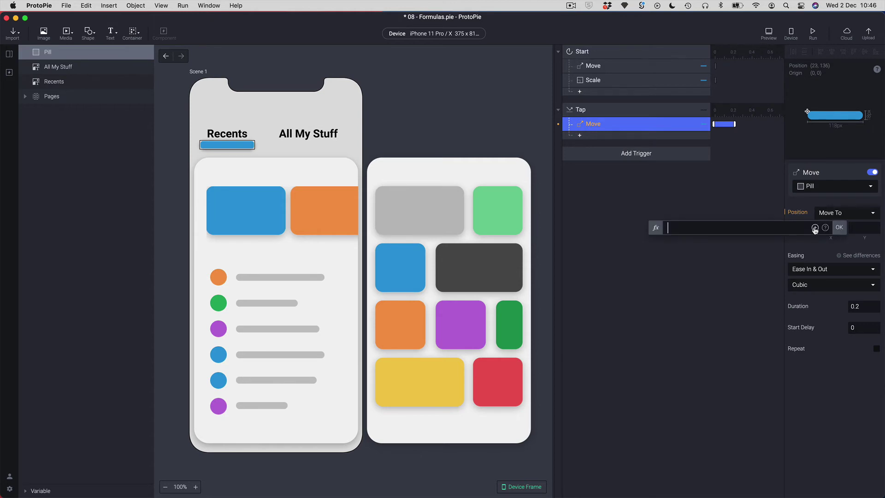
click(282, 136)
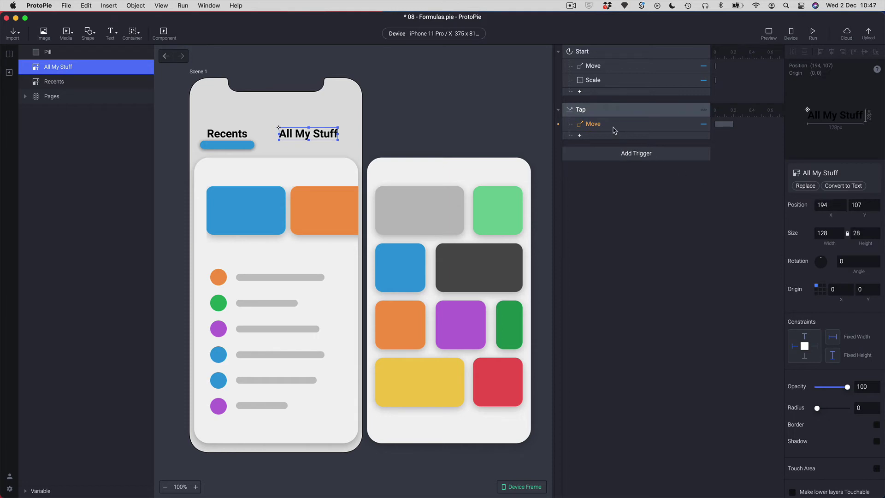
click(592, 125)
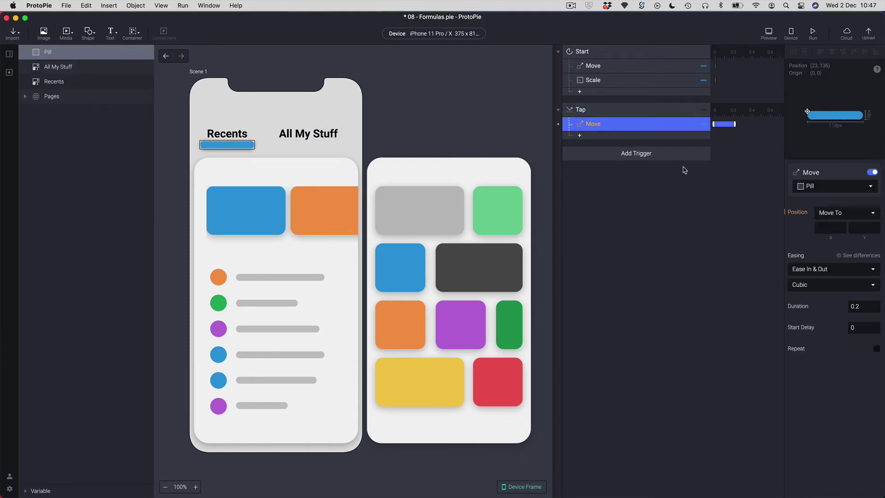
Set the X position of the Tap trigger's Move response to the formula `All My Stuff`.x.
click(828, 230)
click(841, 228)
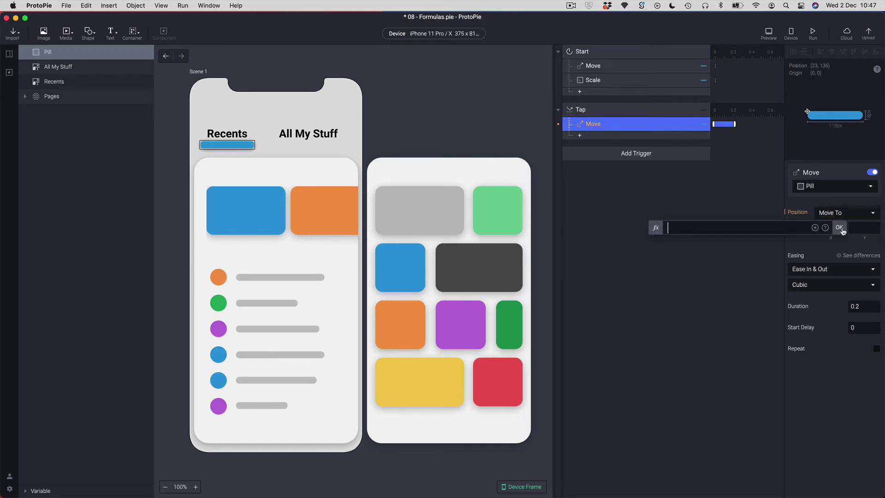
click(815, 228)
click(738, 263)
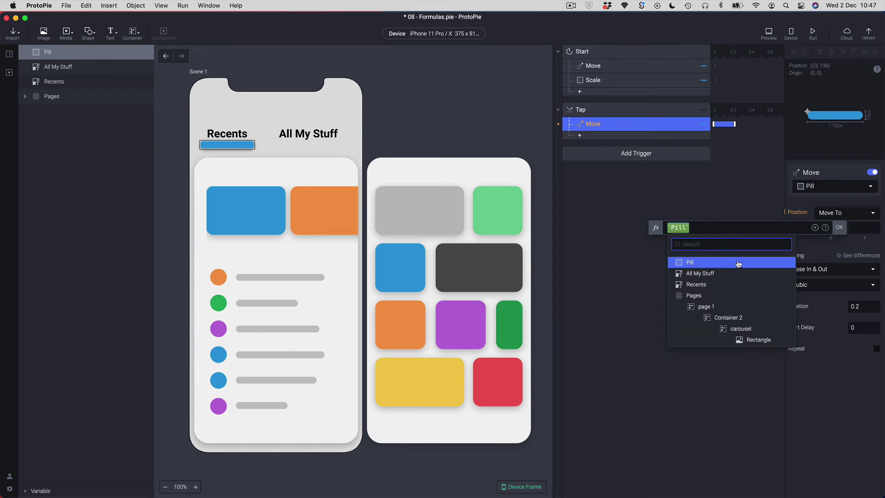
click(711, 273)
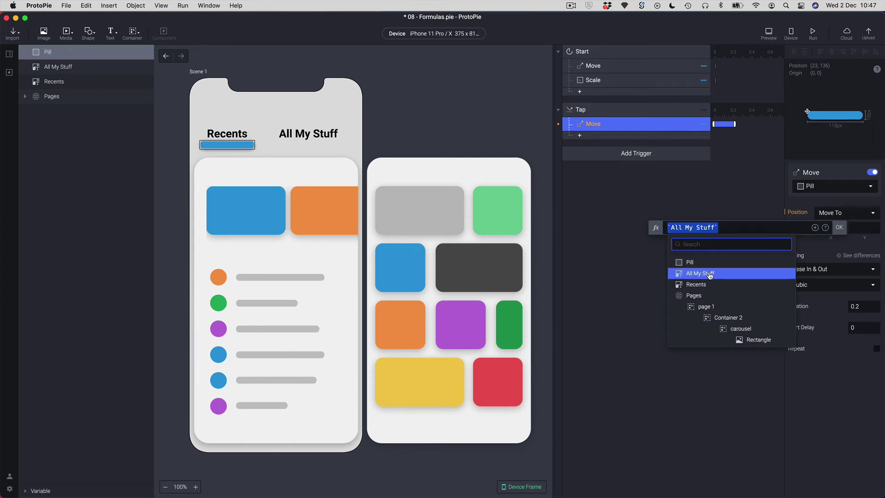
click(710, 275)
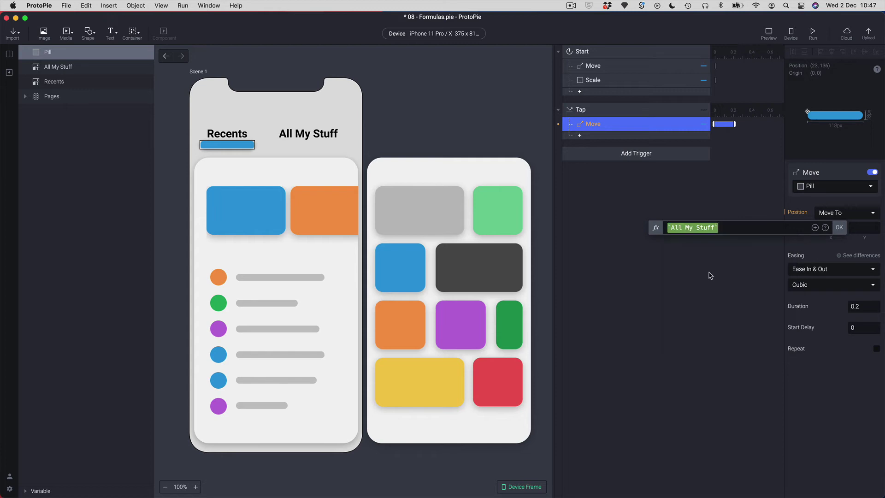
text(.)
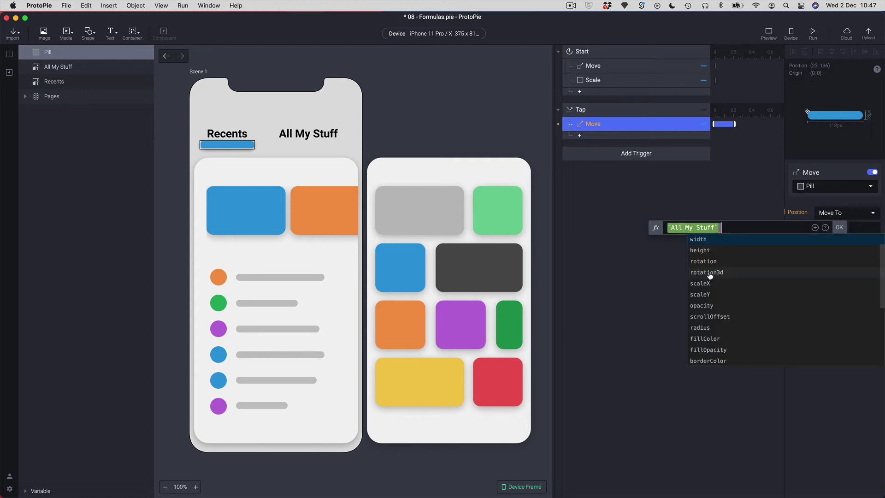
text(x)
click(701, 240)
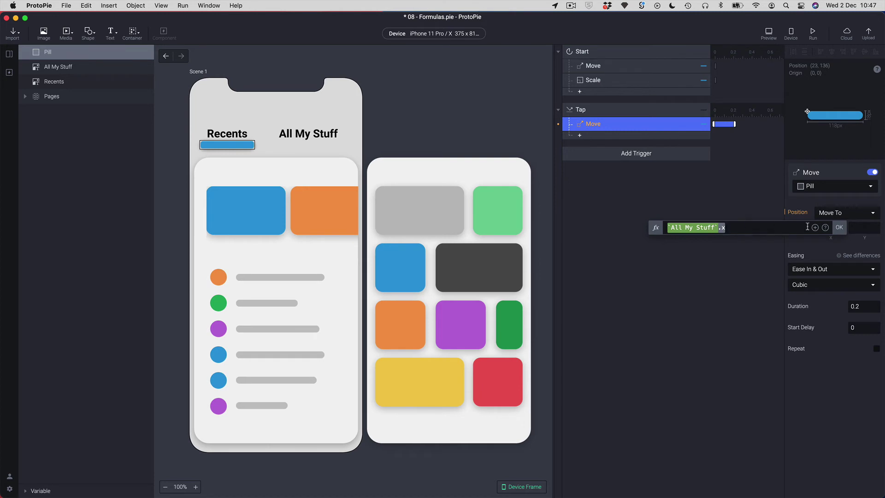
click(840, 228)
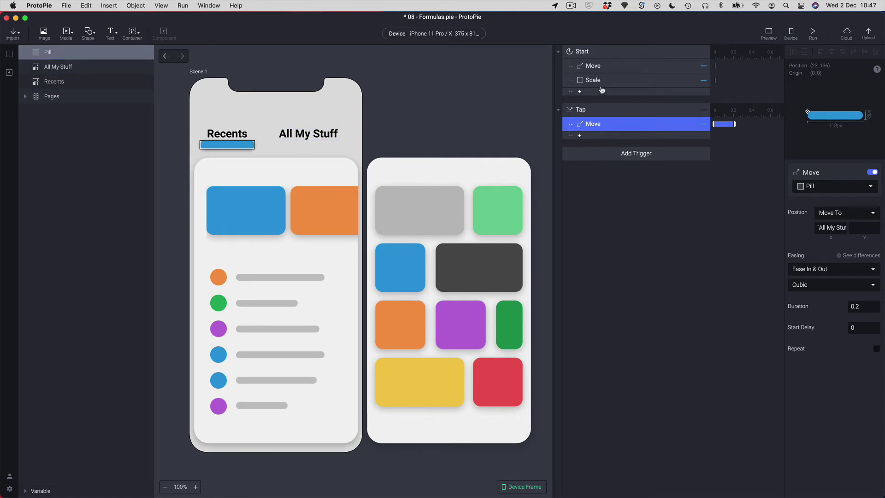
Add a Scale response for the Pill to the Tap trigger, with its width set to the formula `All My Stuff`.width.
click(580, 136)
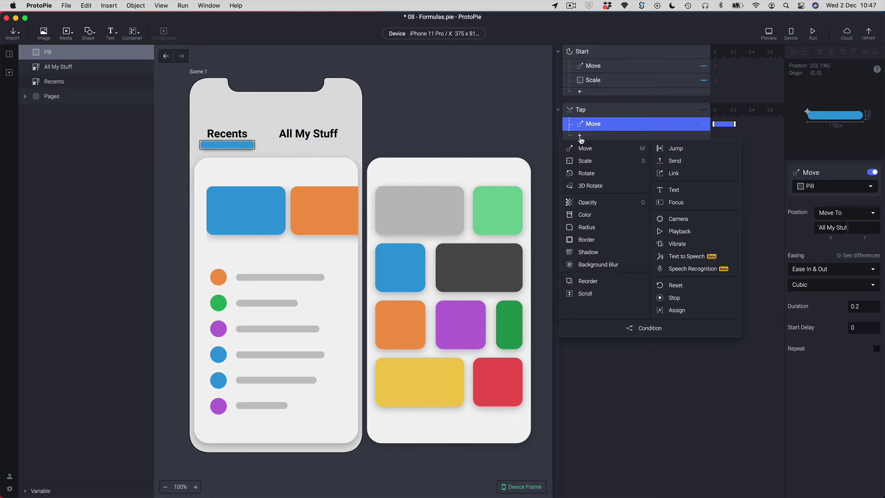
click(586, 162)
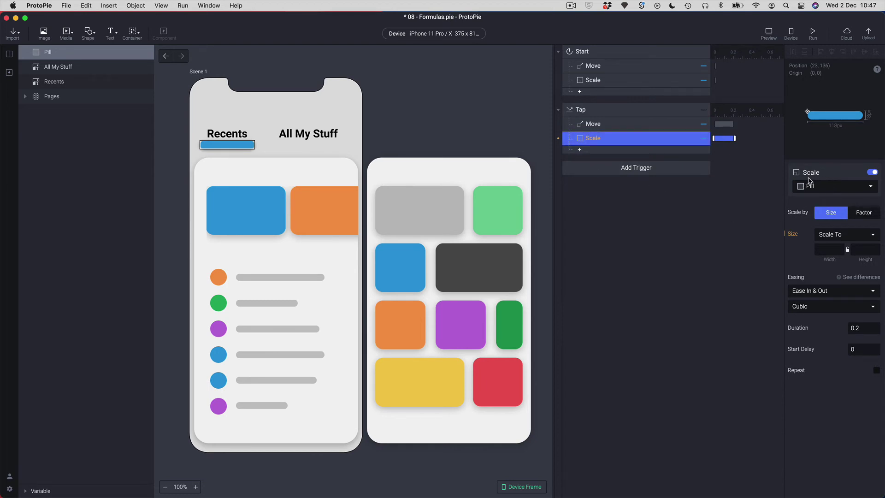
click(831, 250)
click(839, 250)
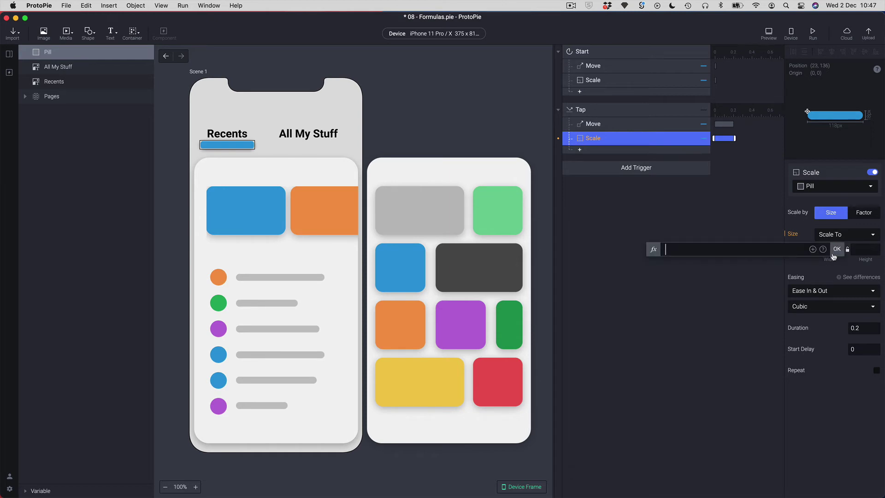
click(813, 250)
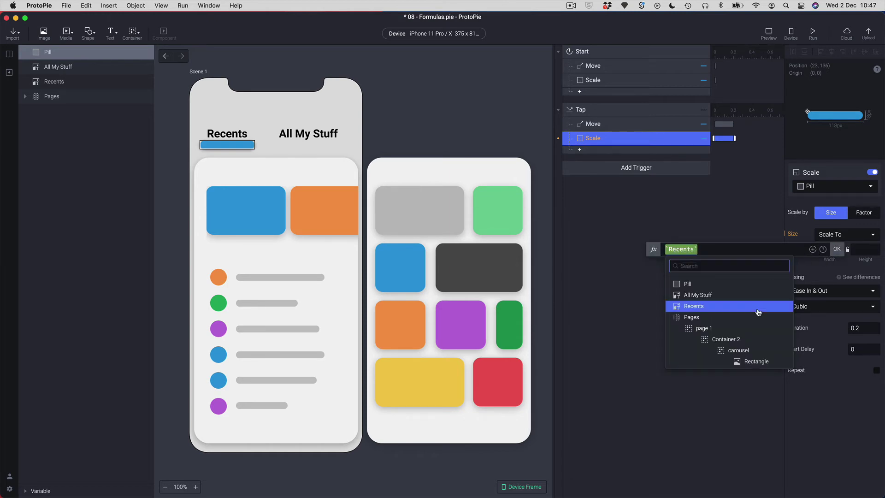
click(701, 298)
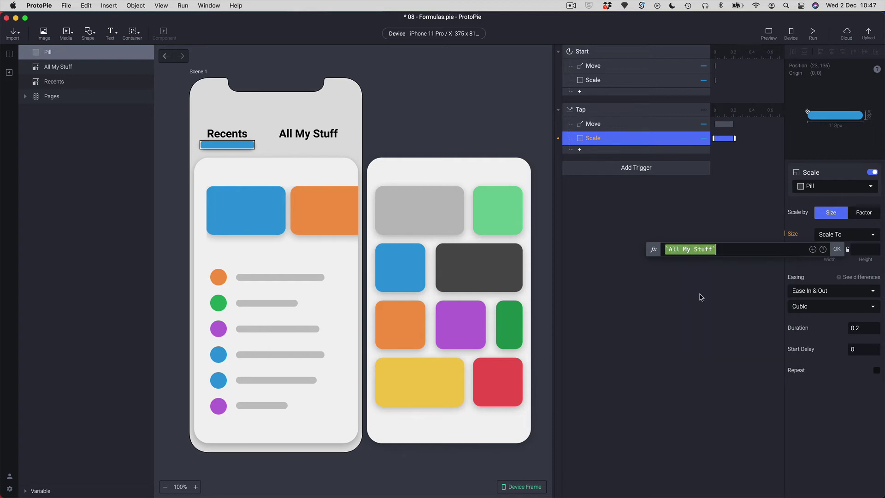
text(.)
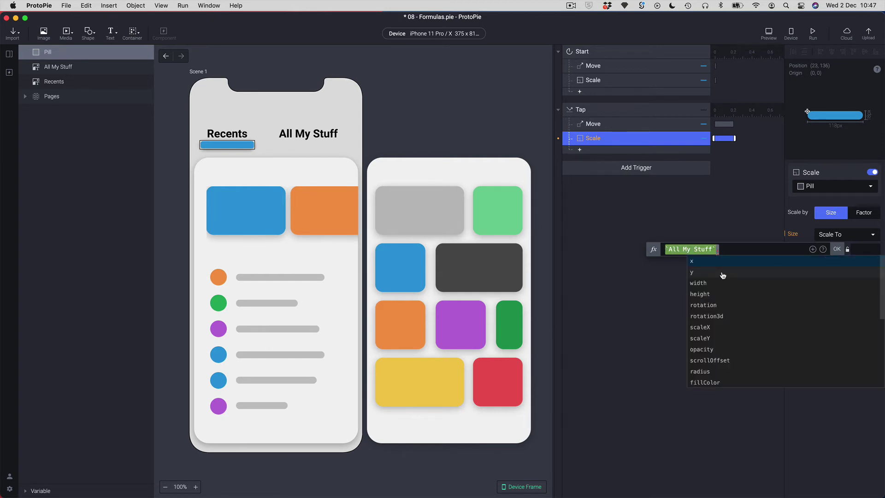
click(711, 284)
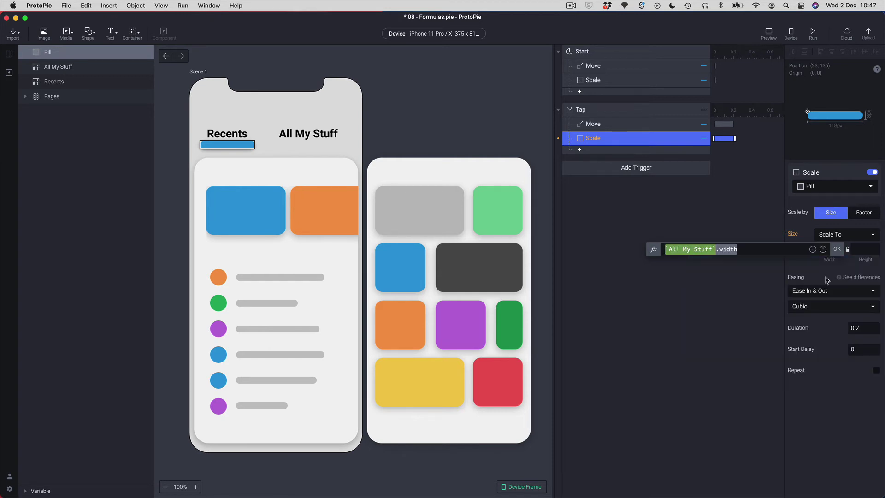
click(836, 250)
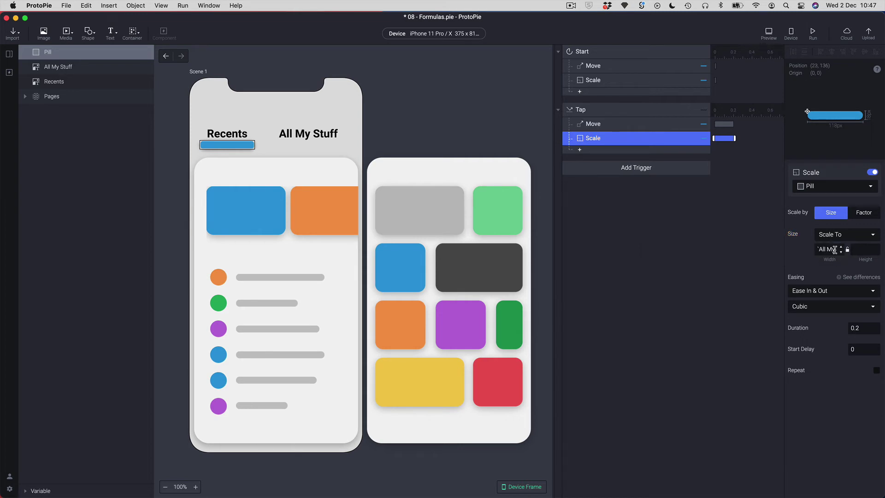
Preview the prototype, tap the All My Stuff label to check the Pill's movement and scaling, and close the preview.
click(768, 33)
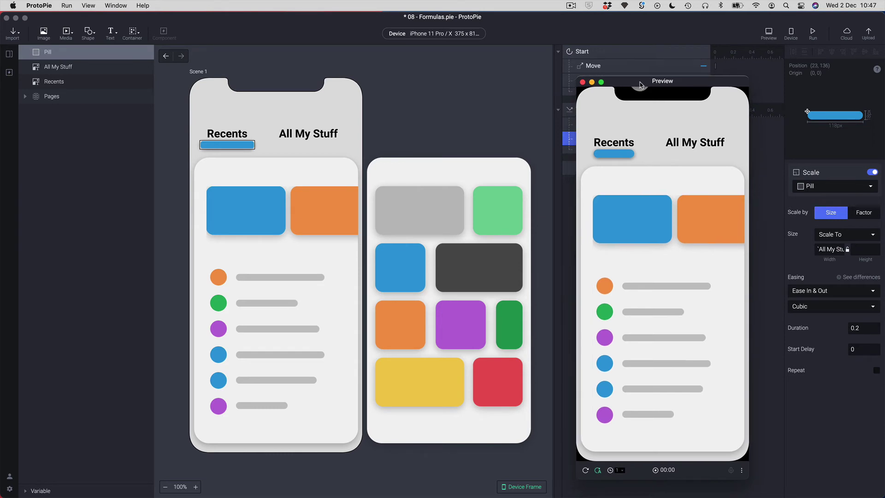
click(696, 143)
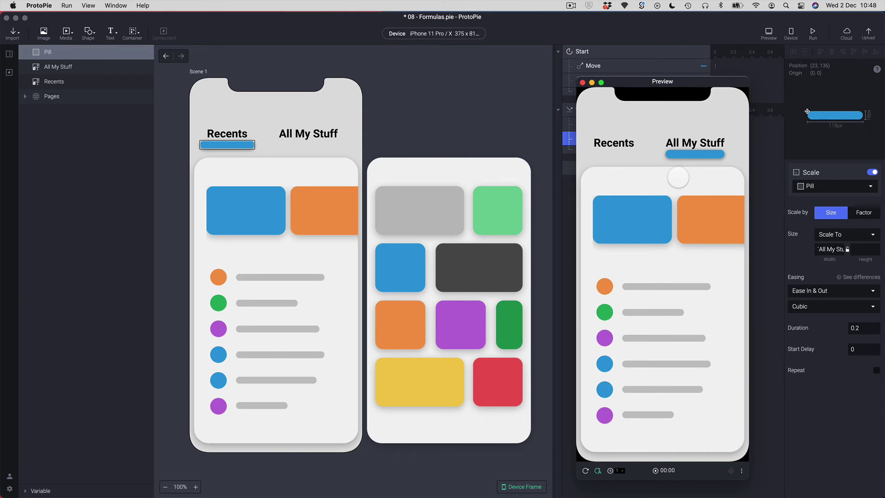
click(582, 83)
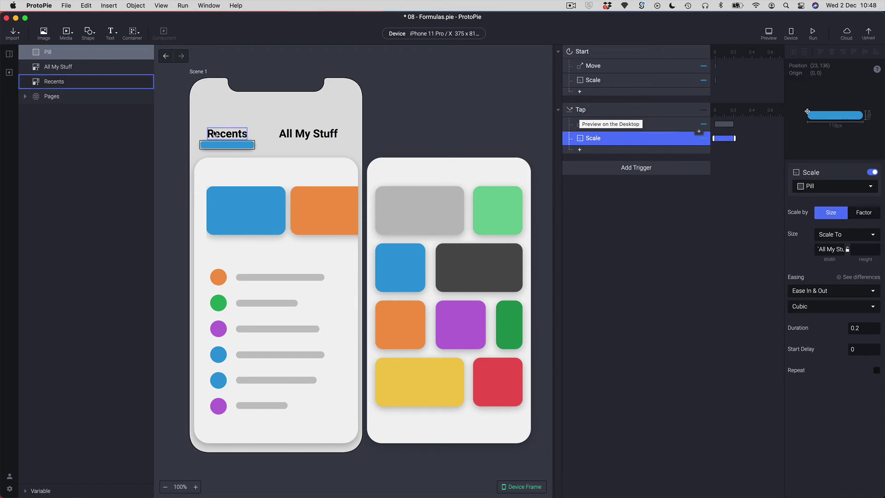
Duplicate the All My Stuff label's Tap trigger together with its Move and Scale responses.
click(604, 110)
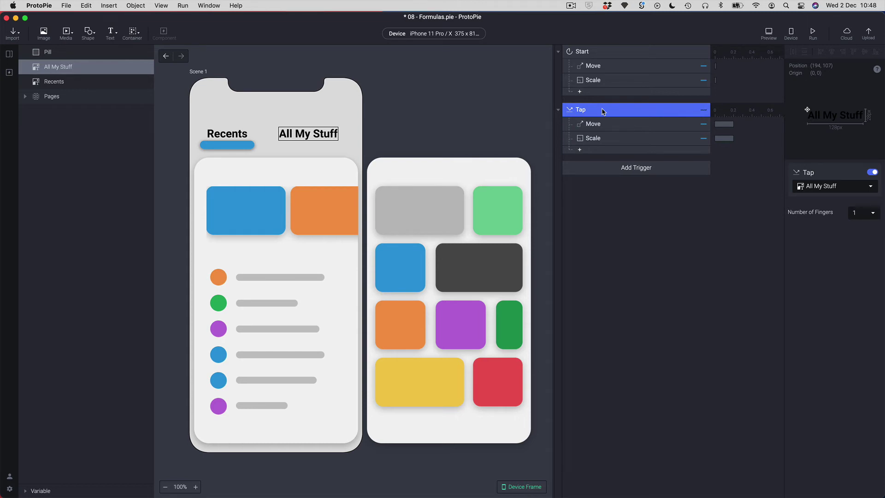
key(super+d)
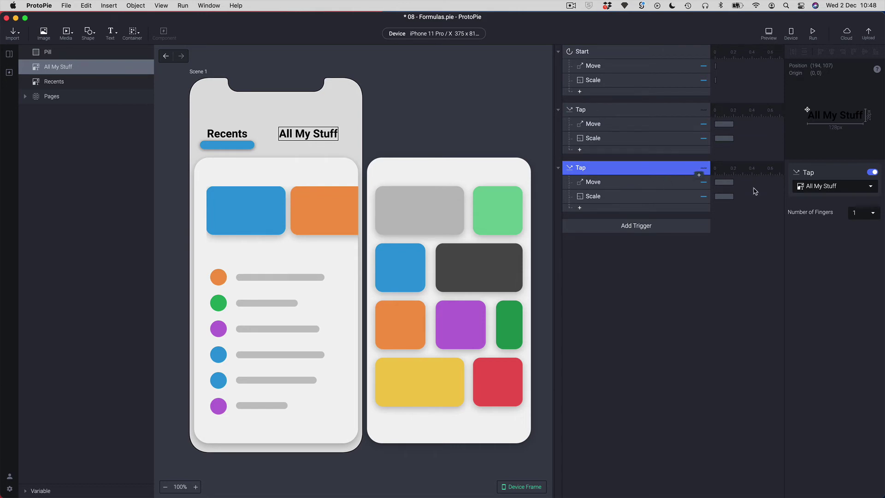
Retarget the duplicated Tap trigger to the Recents label and set its Move response's X position to the formula `Recents`.x.
click(813, 191)
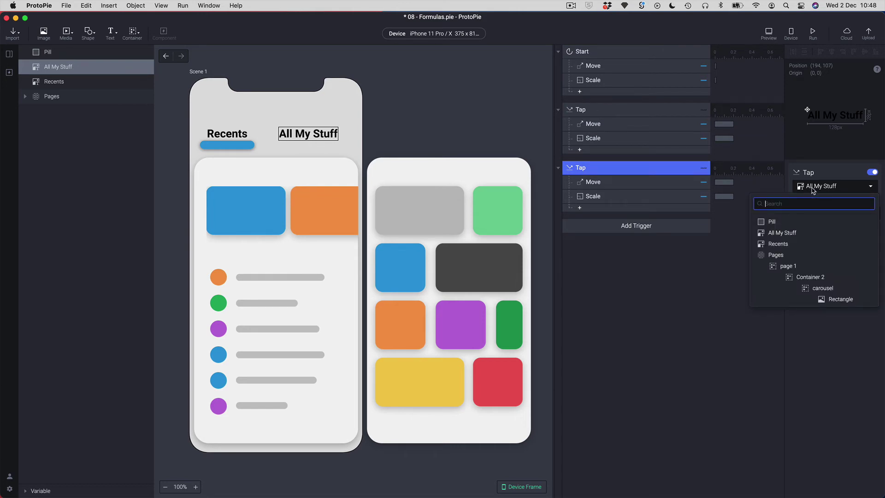
click(811, 244)
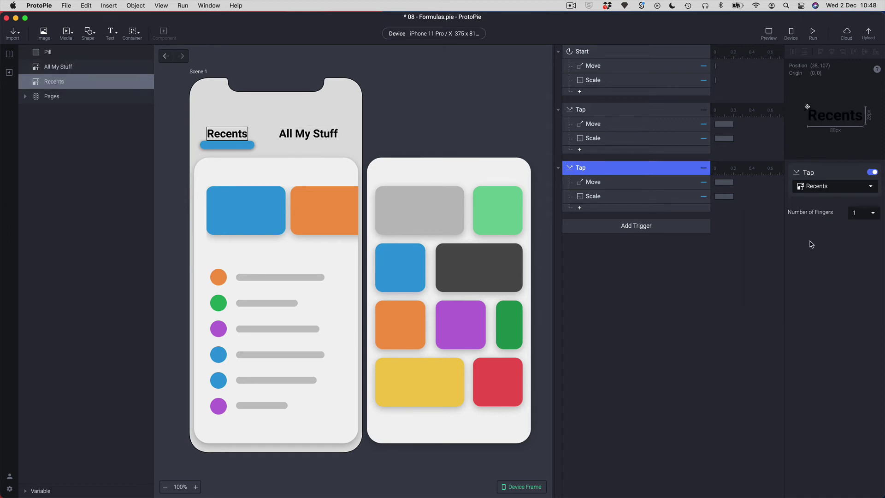
click(603, 183)
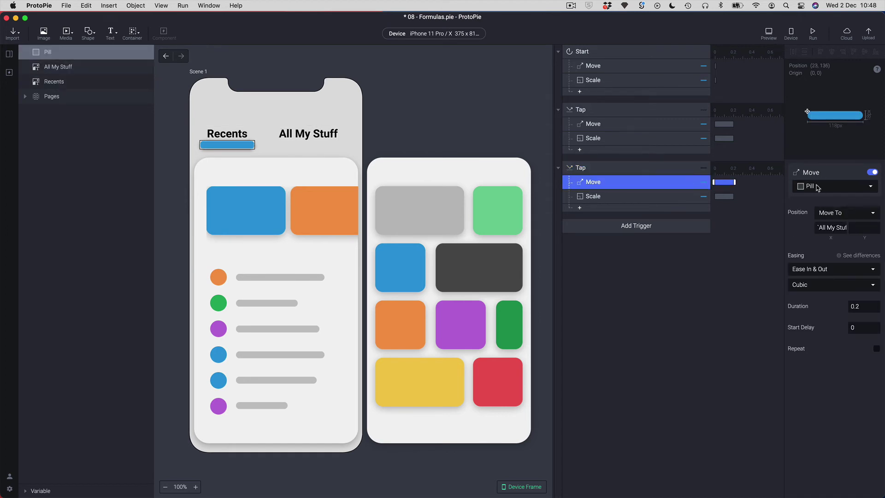
click(837, 229)
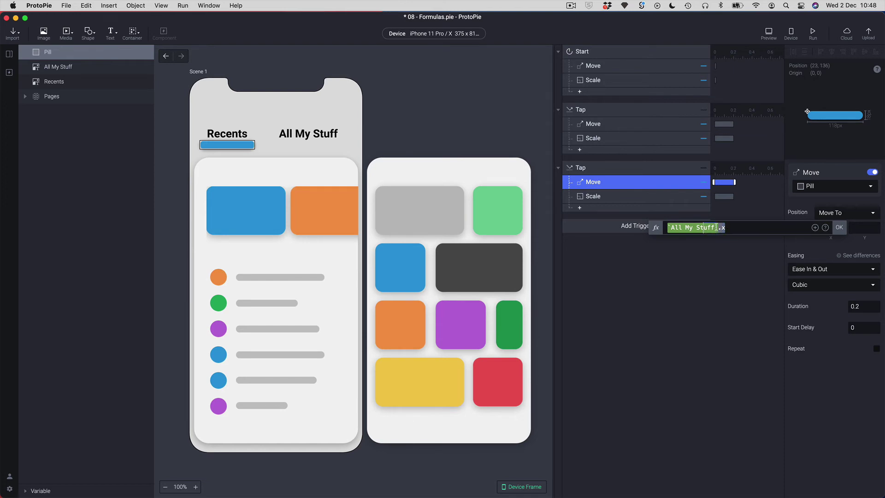
drag(717, 227, 669, 230)
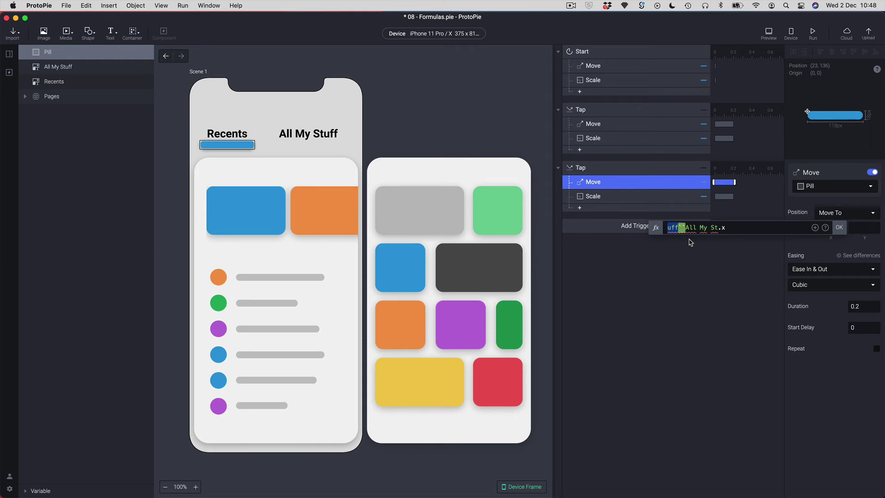
drag(750, 228, 640, 228)
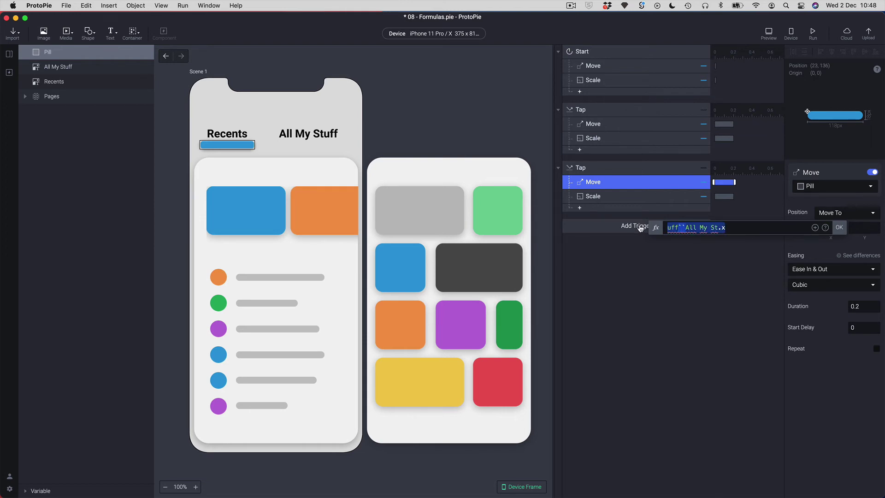
key(BackSpace)
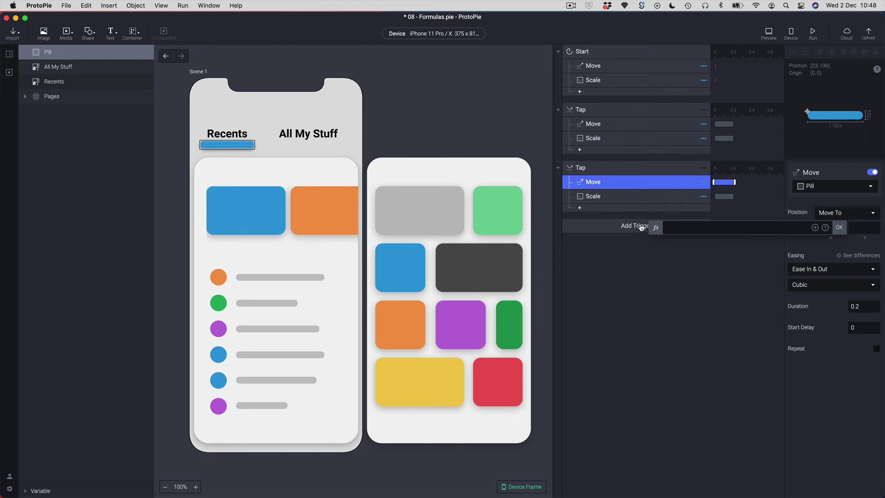
click(814, 228)
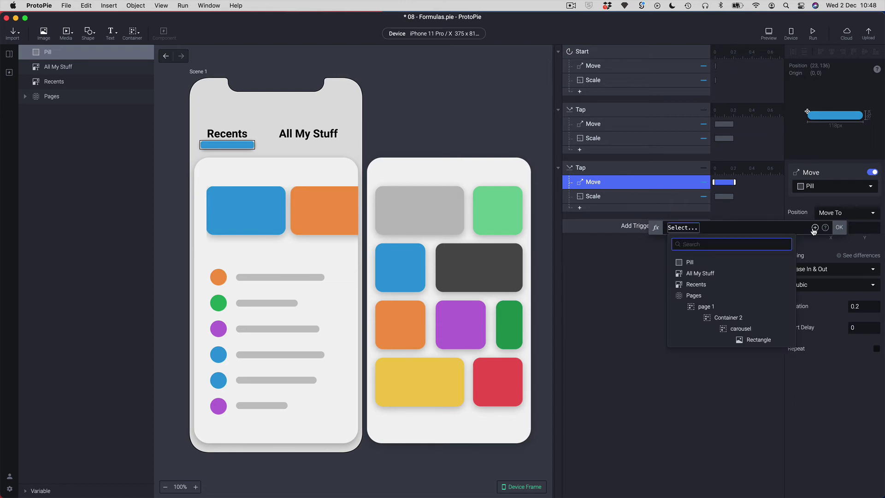
click(701, 284)
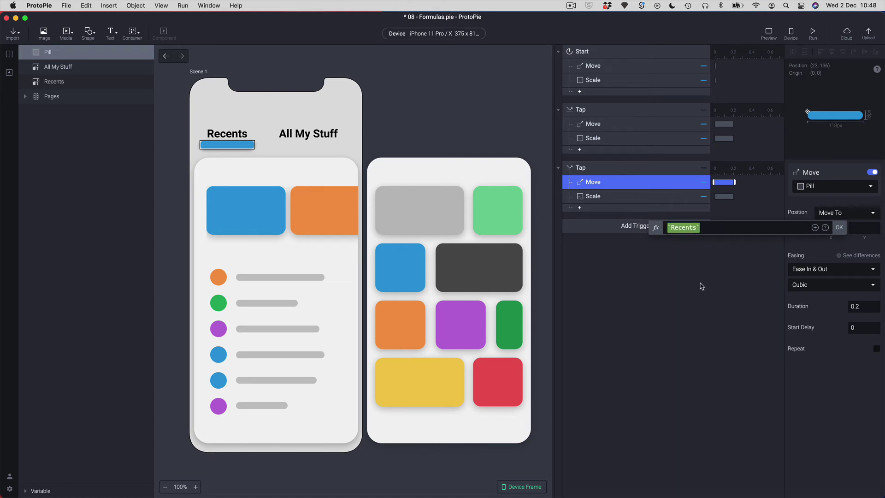
text(.)
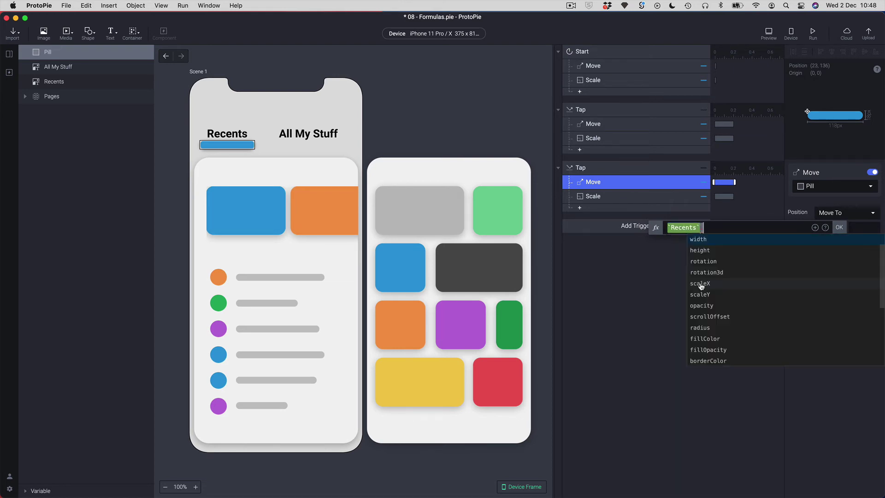
text(x)
click(708, 241)
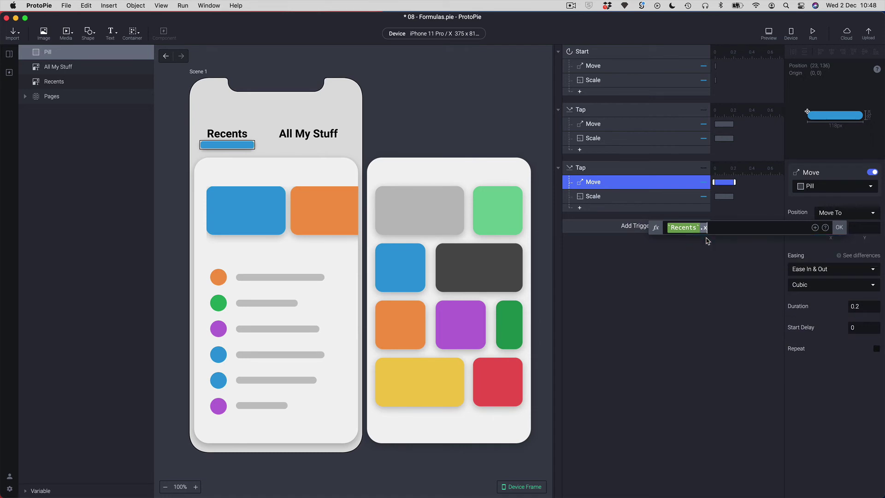
click(839, 228)
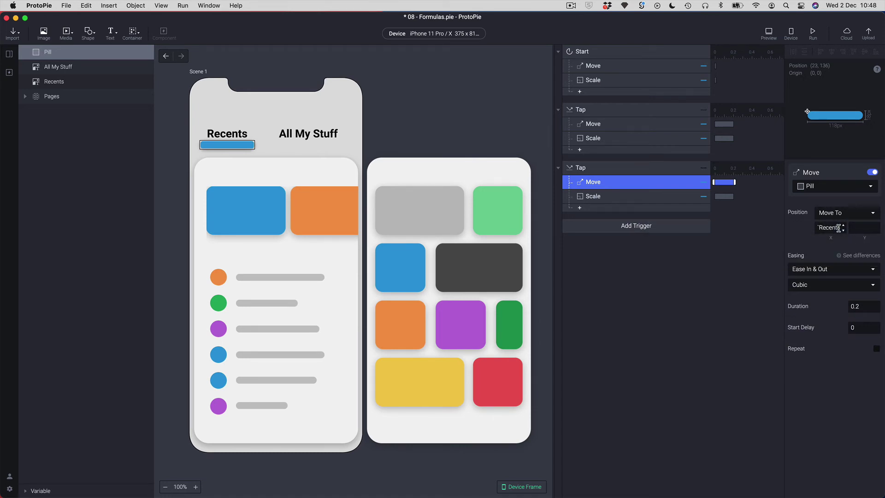
Set the width in the Recents Tap trigger's Scale response to the formula `Recents`.width.
click(606, 195)
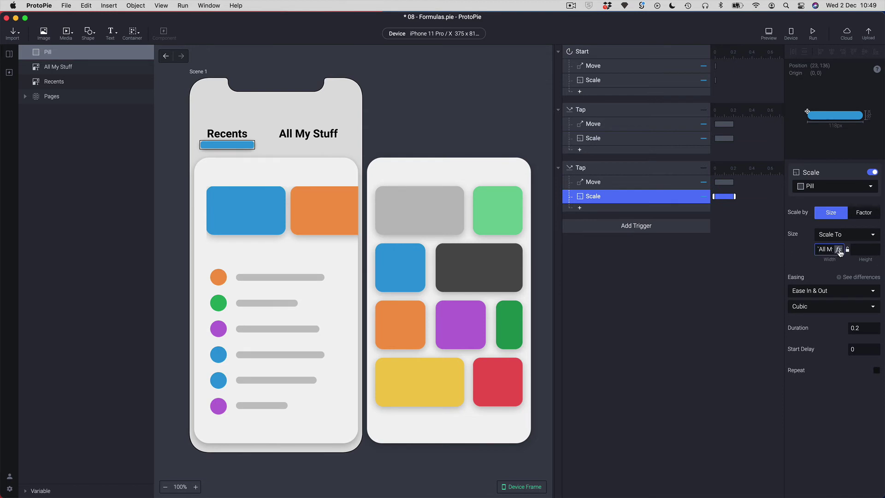
click(839, 250)
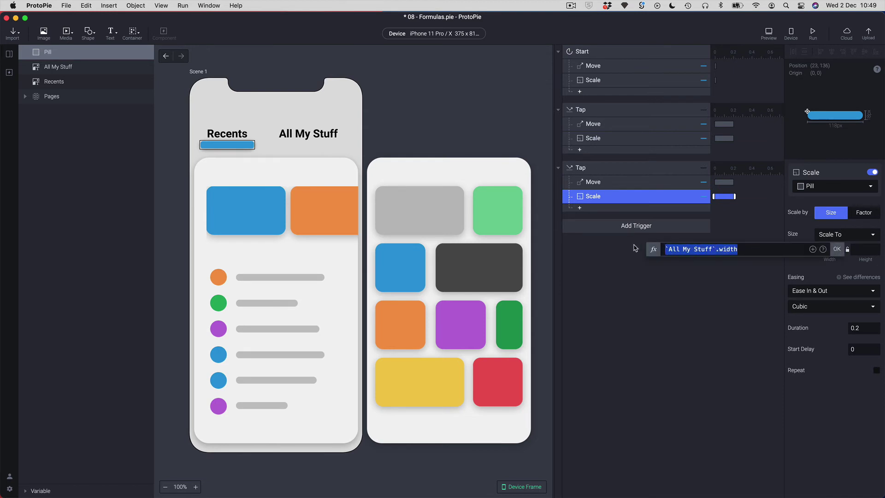
key(BackSpace)
text(`Recents)
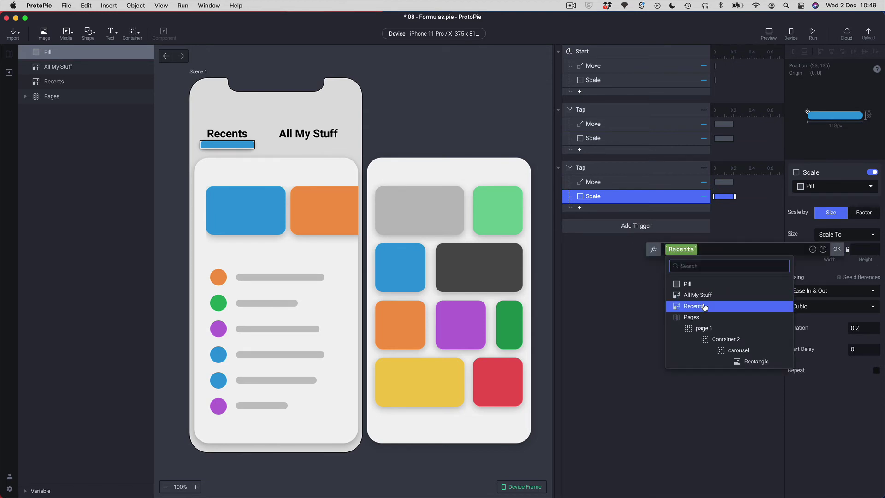
click(704, 306)
text(.)
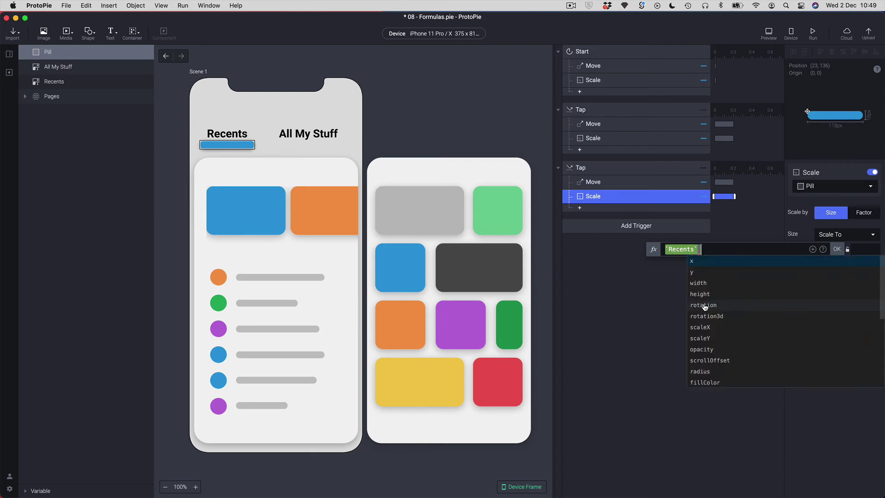
click(707, 286)
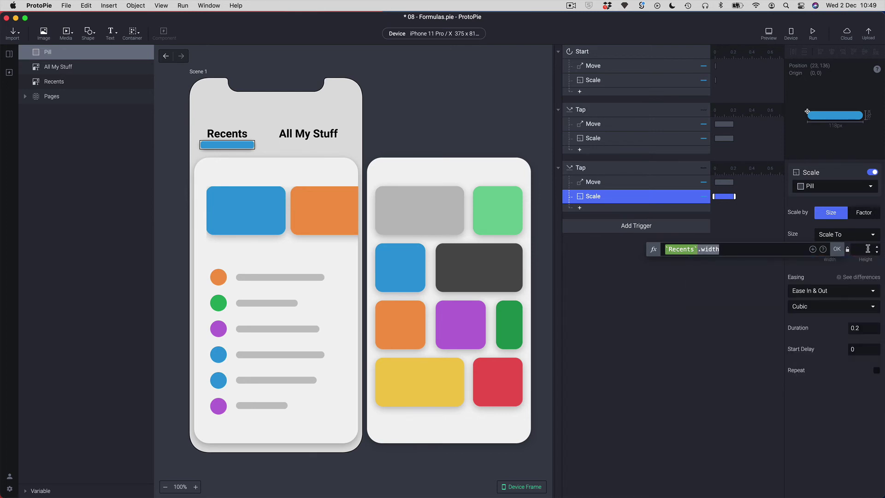
click(837, 250)
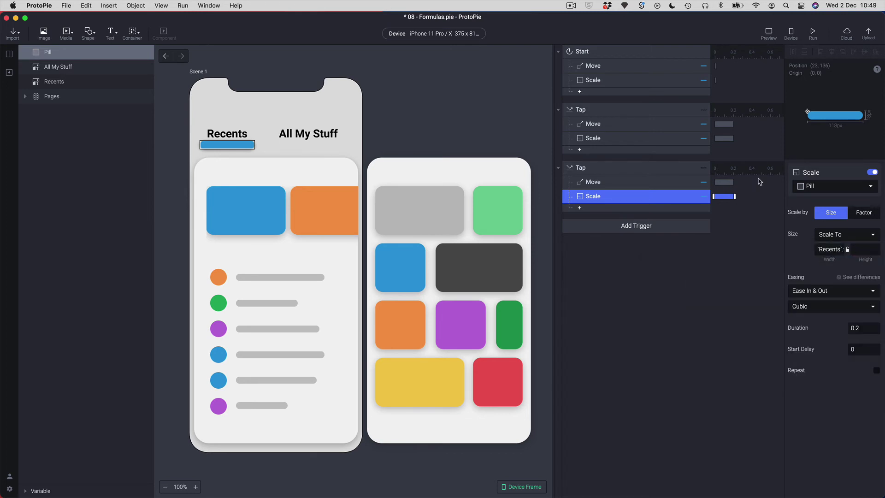
Preview the prototype, tap All My Stuff and Recents alternately to check the Pill's movement and scaling, and close the preview.
click(587, 110)
click(583, 168)
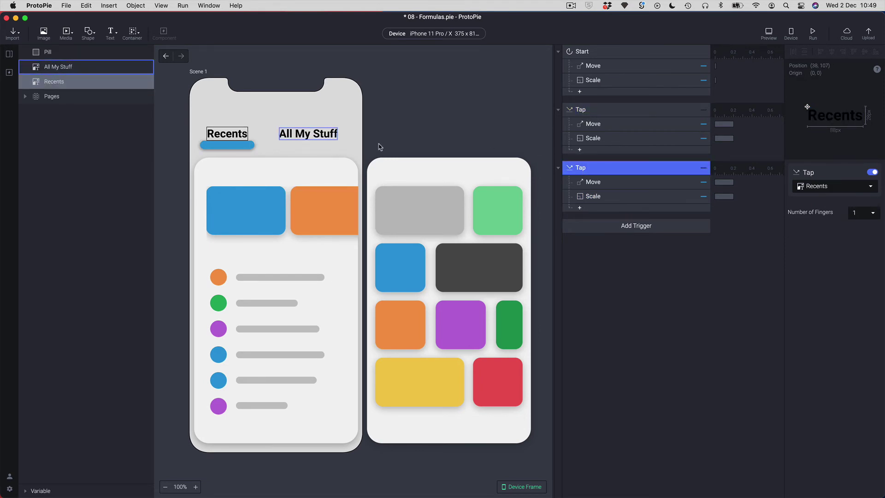
click(770, 33)
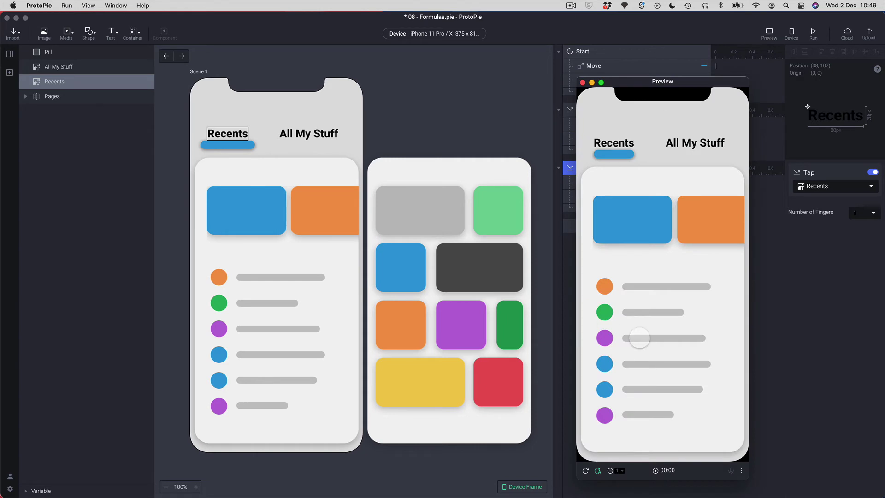
click(694, 144)
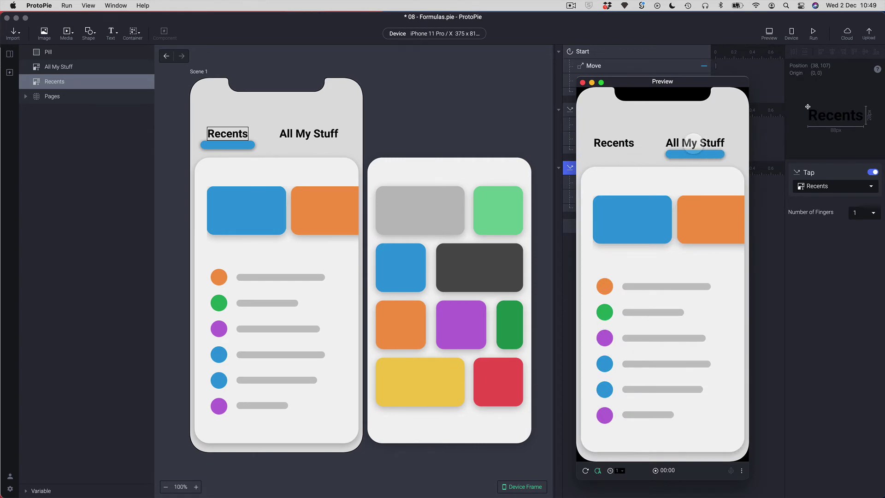
click(614, 143)
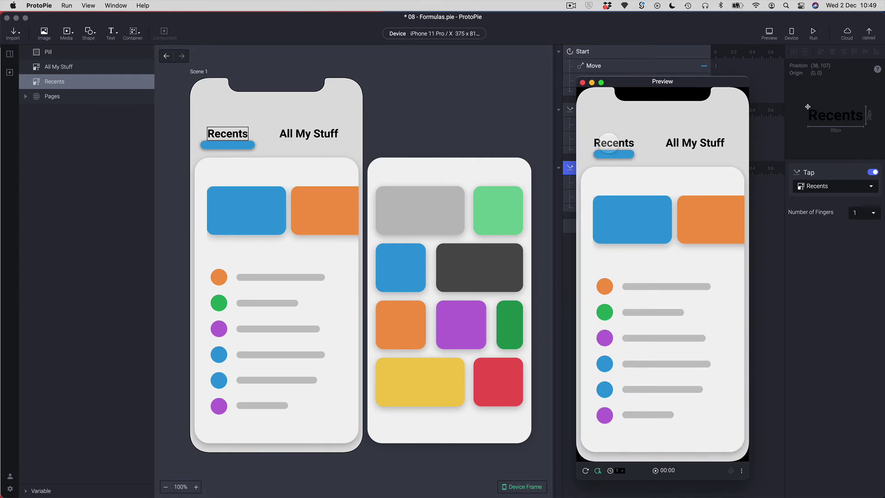
click(670, 143)
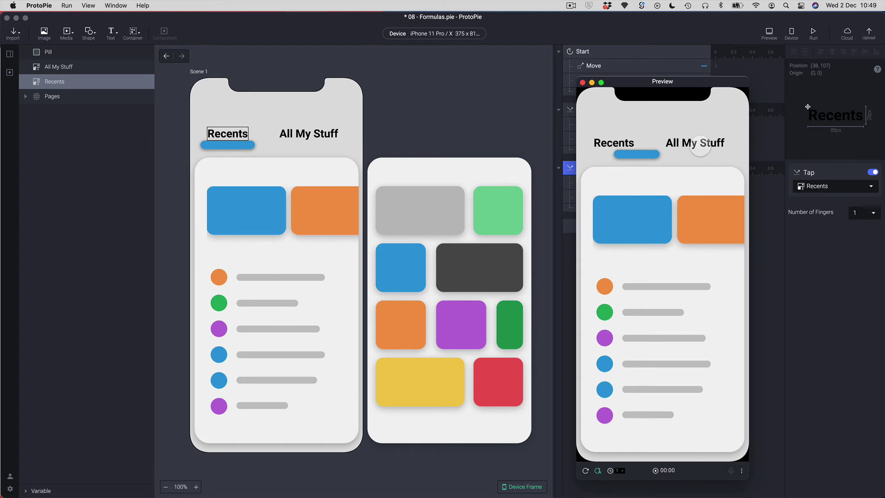
click(613, 143)
click(686, 143)
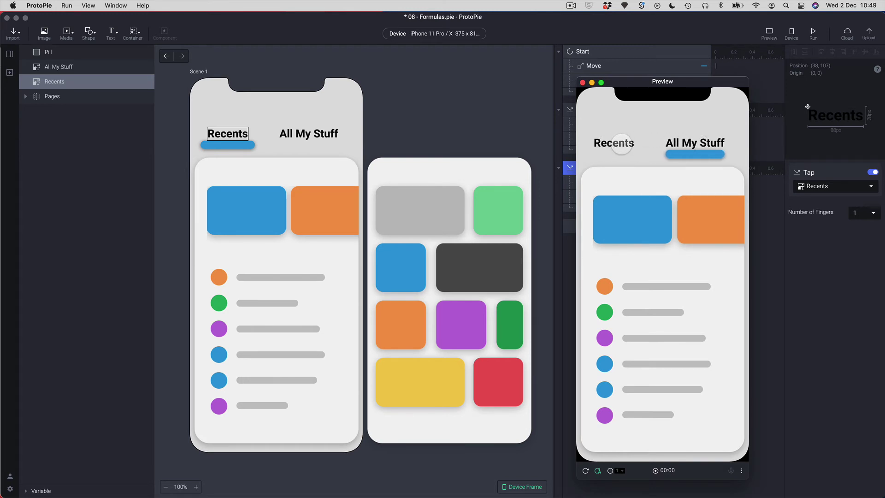
click(623, 144)
click(705, 142)
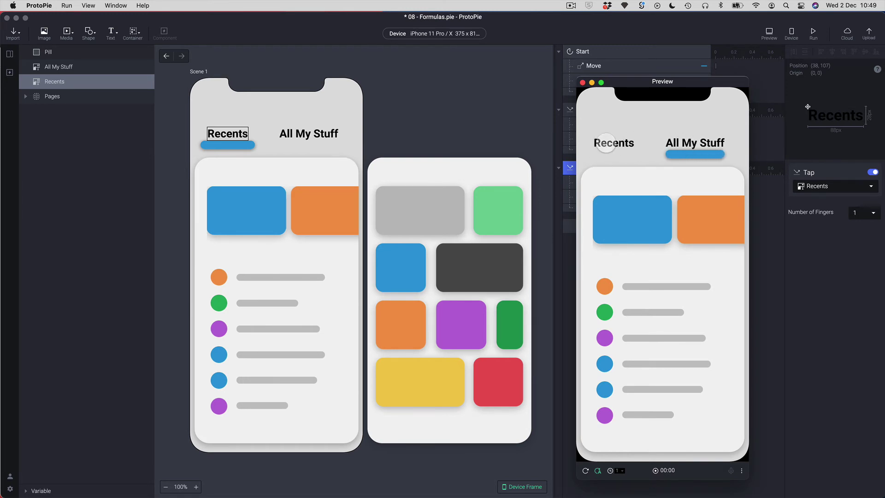
click(605, 144)
click(700, 143)
click(624, 144)
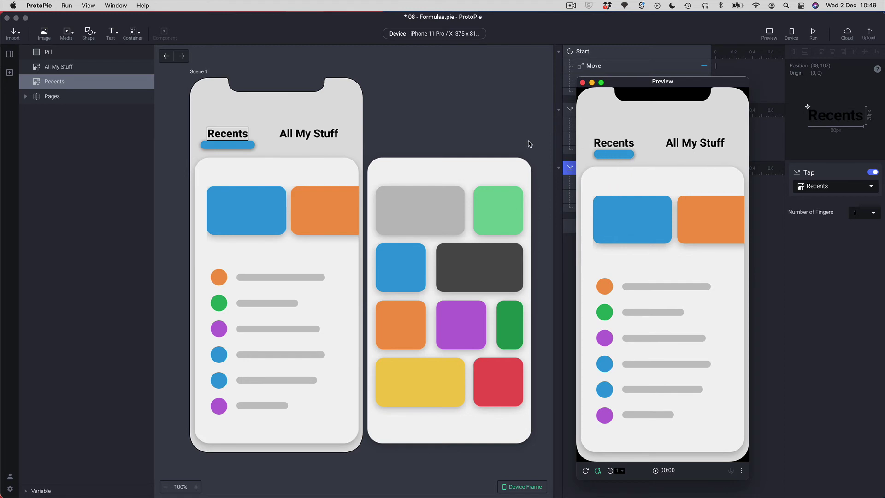
click(572, 311)
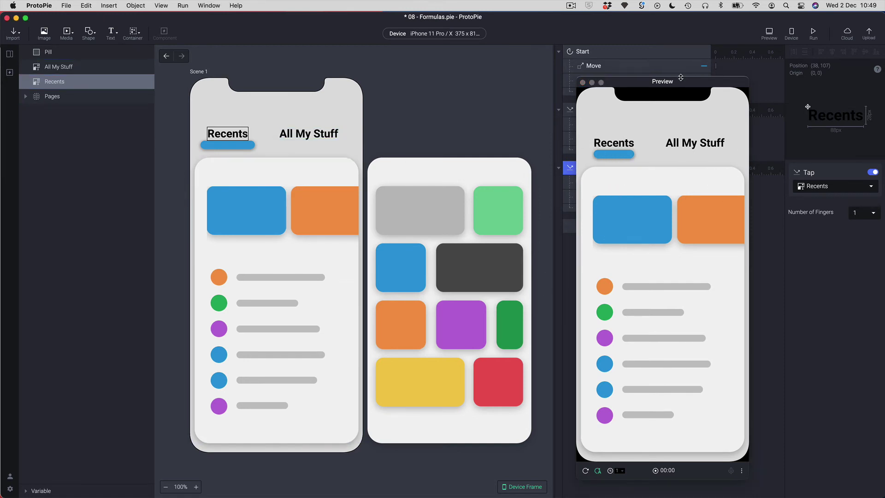
drag(681, 77, 714, 87)
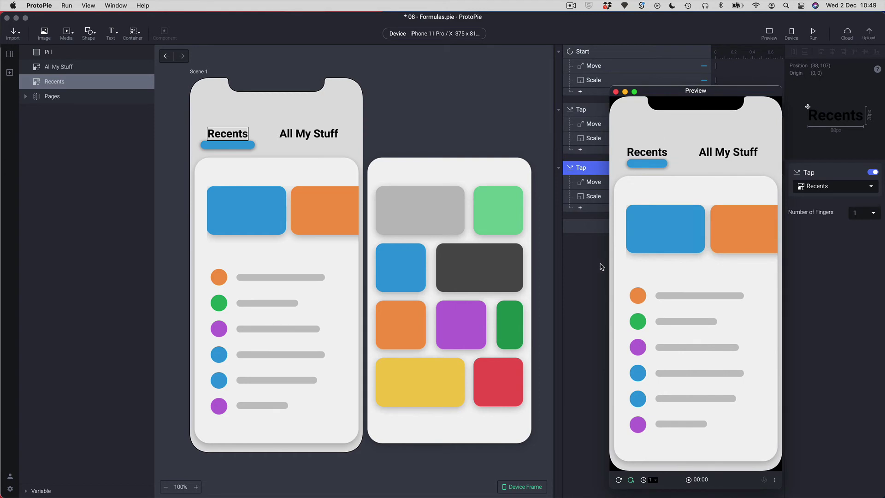
click(217, 139)
click(615, 91)
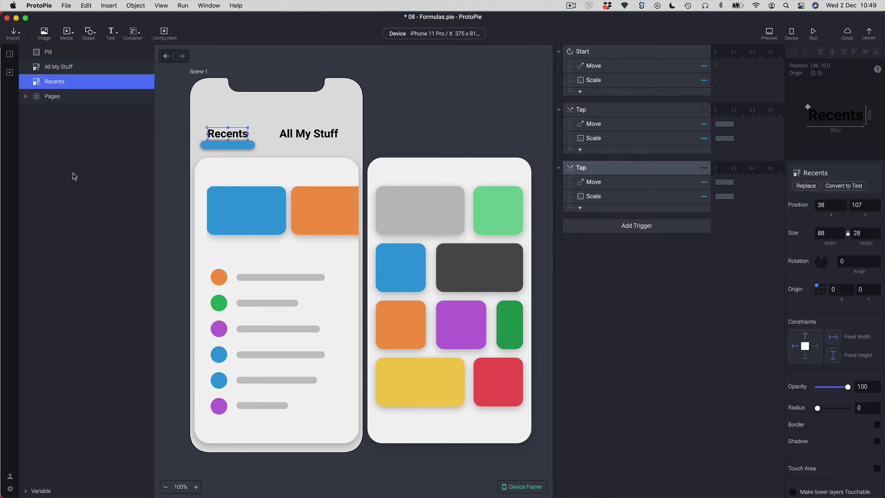
Convert the imported Recents label layer to an editable text layer.
click(36, 67)
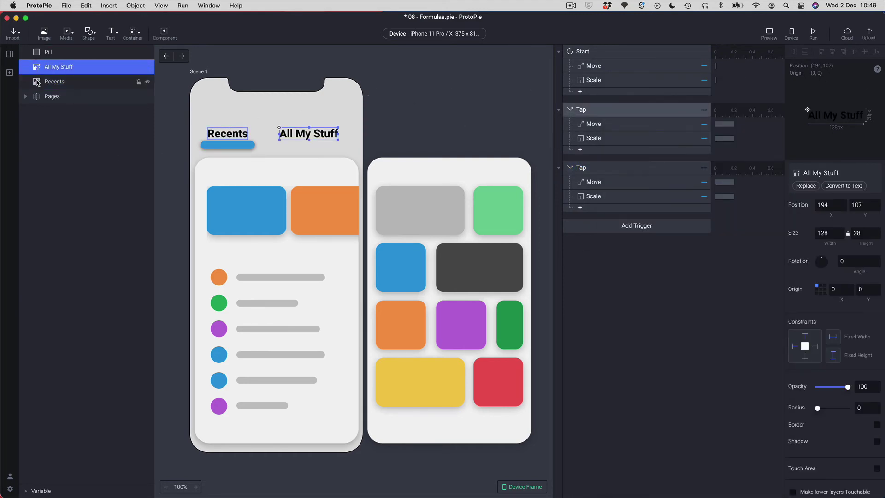
click(38, 82)
click(38, 69)
click(36, 84)
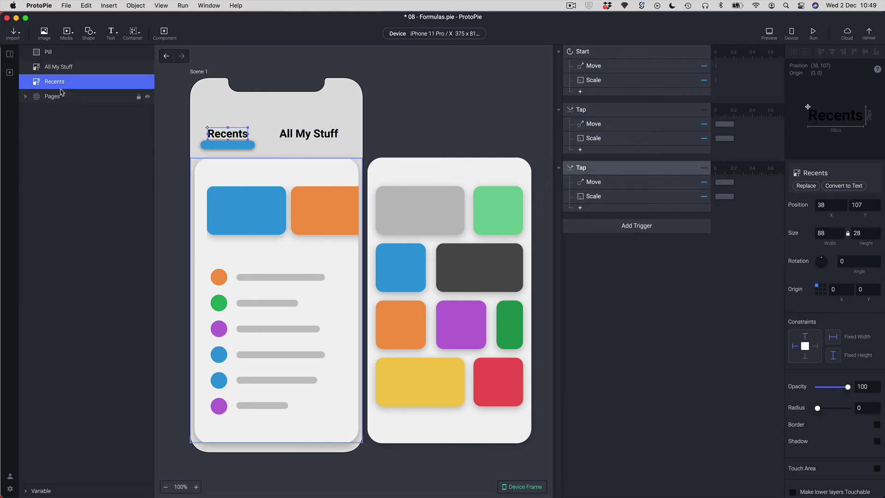
click(856, 186)
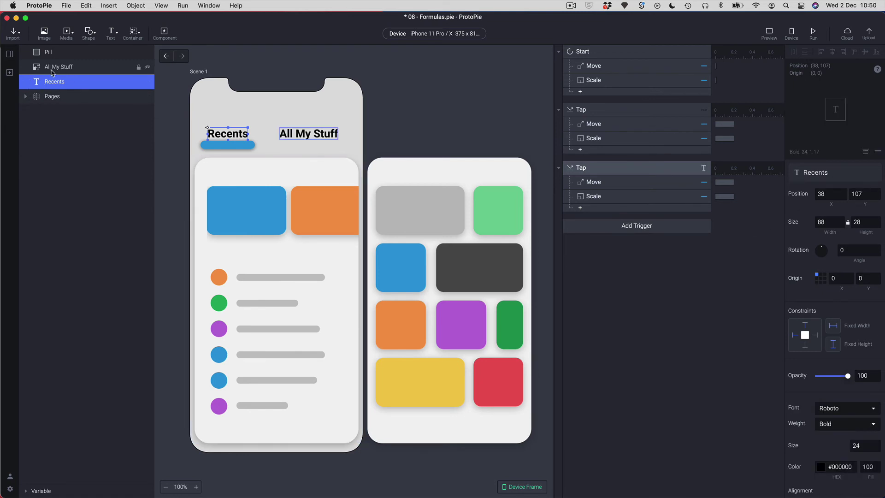
Change the Recents label's text to Favourites and shift the label left to X position 28.
double_click(226, 134)
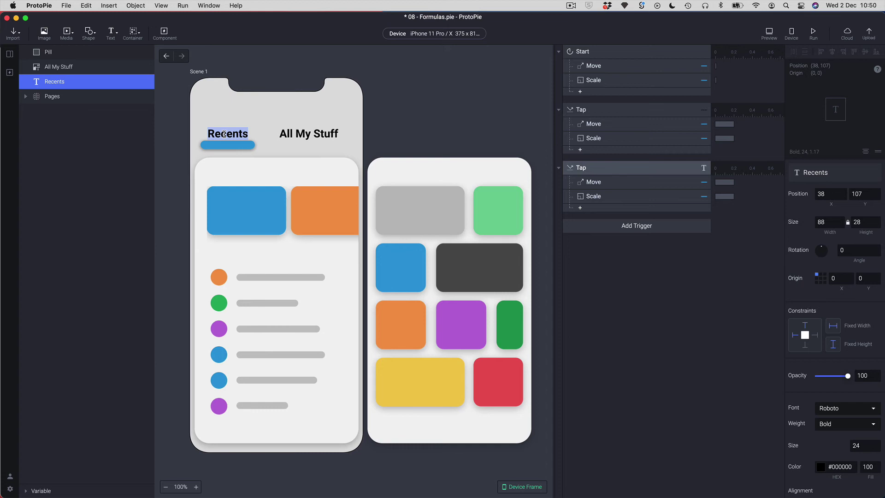
text(Fav)
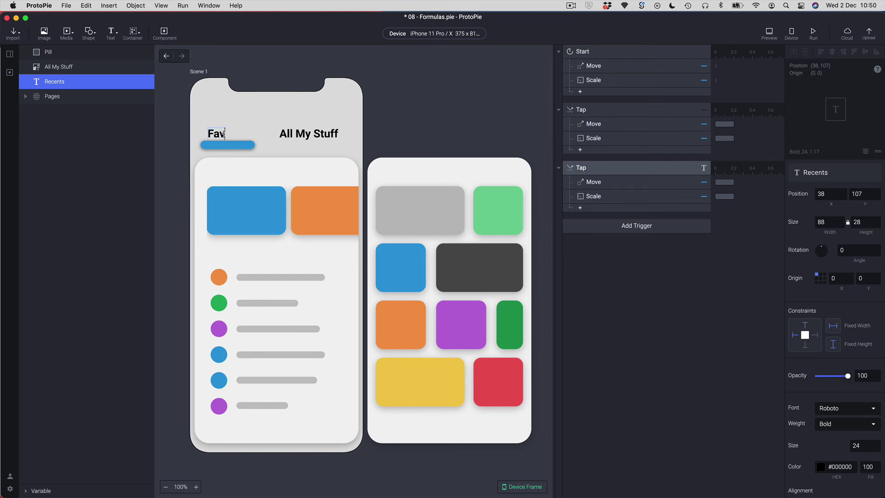
text(ourites)
click(407, 124)
click(244, 134)
drag(245, 135, 241, 135)
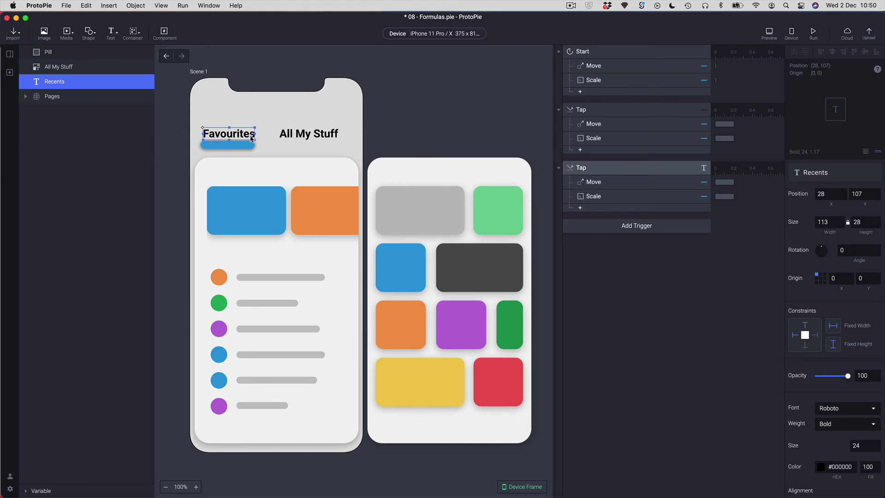
Preview the prototype, tap All My Stuff and Favourites to check the Pill's movement and width, and deselect the label on the canvas.
click(769, 33)
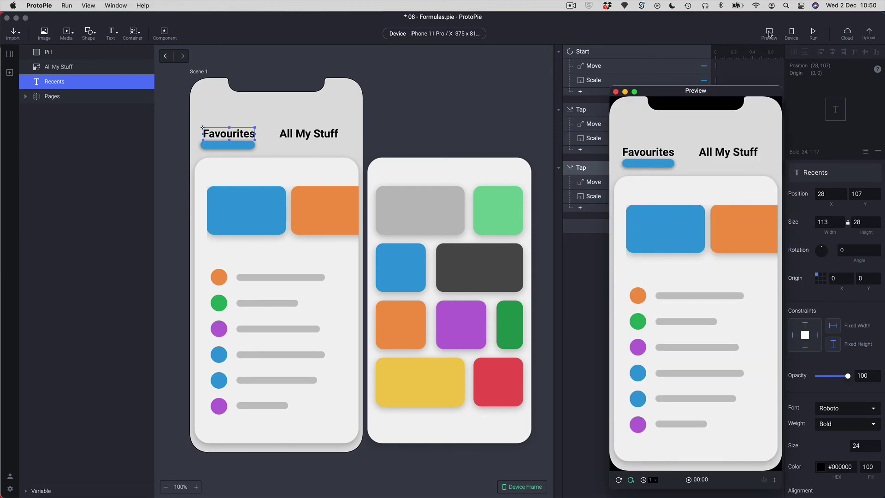
drag(659, 90, 617, 86)
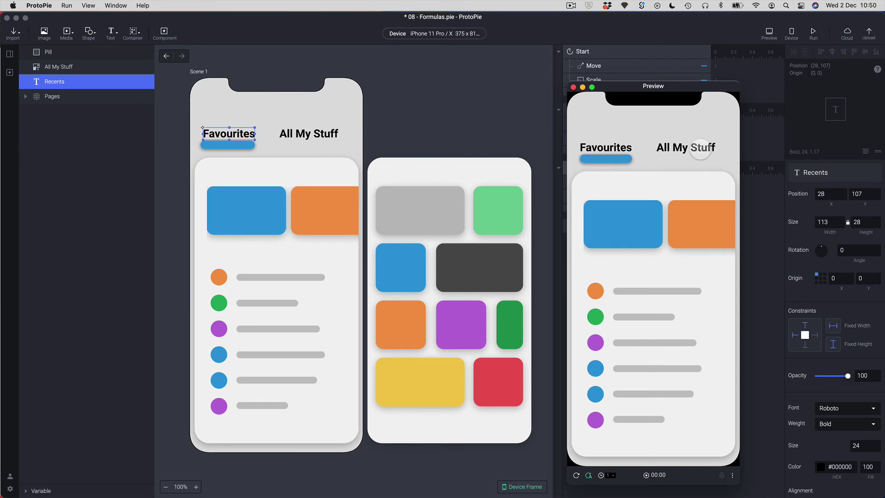
click(705, 154)
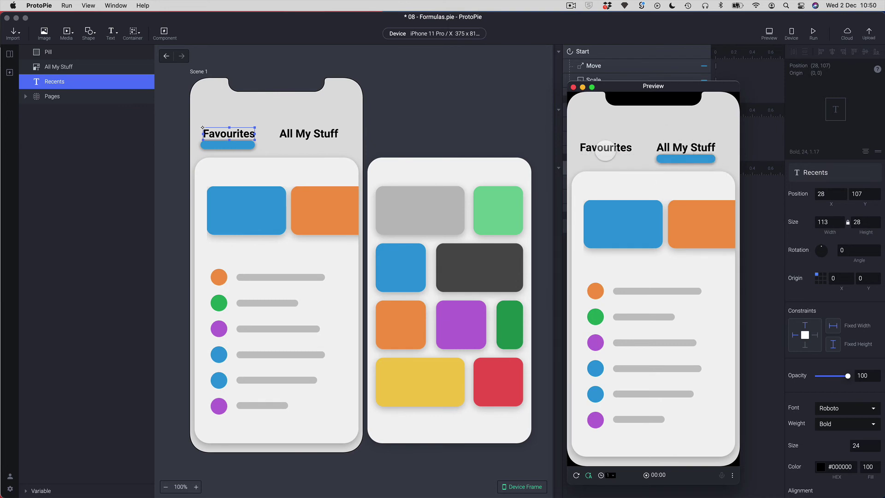
click(600, 162)
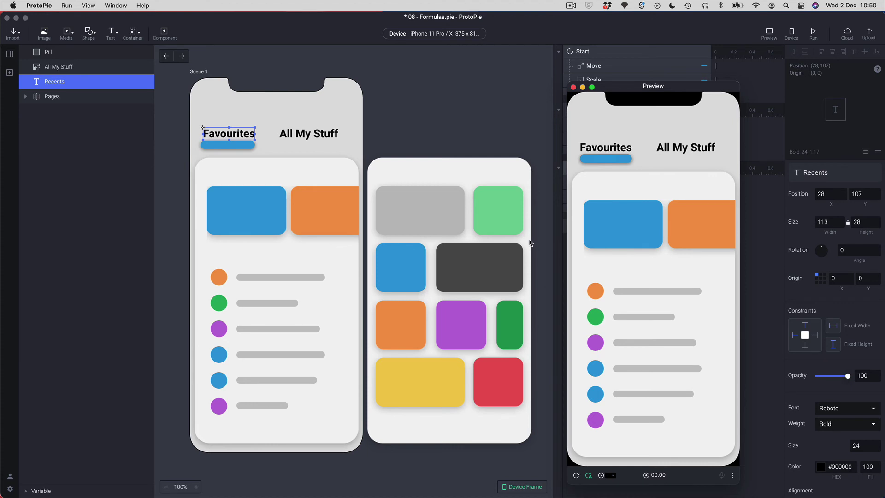
click(417, 111)
click(306, 113)
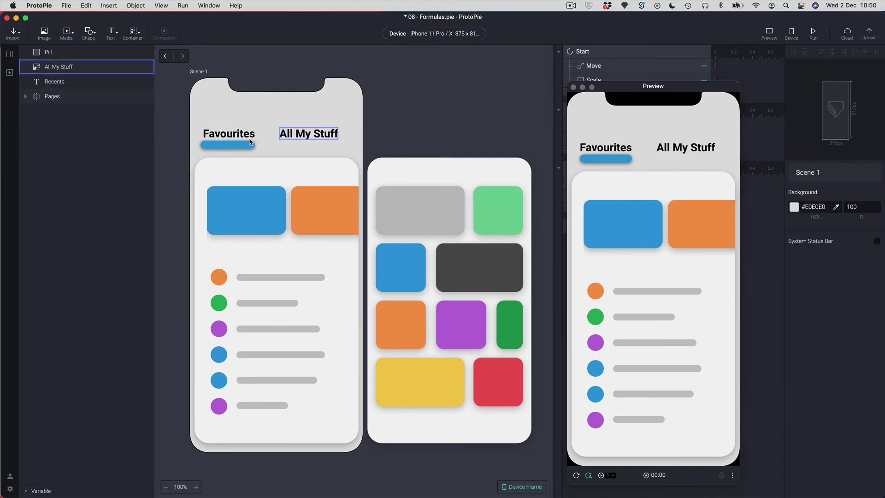
Test the Pill's tracking by moving the Favourites label to X position 75 and then 0, tapping the labels in the preview after each move.
drag(236, 139, 258, 139)
click(722, 151)
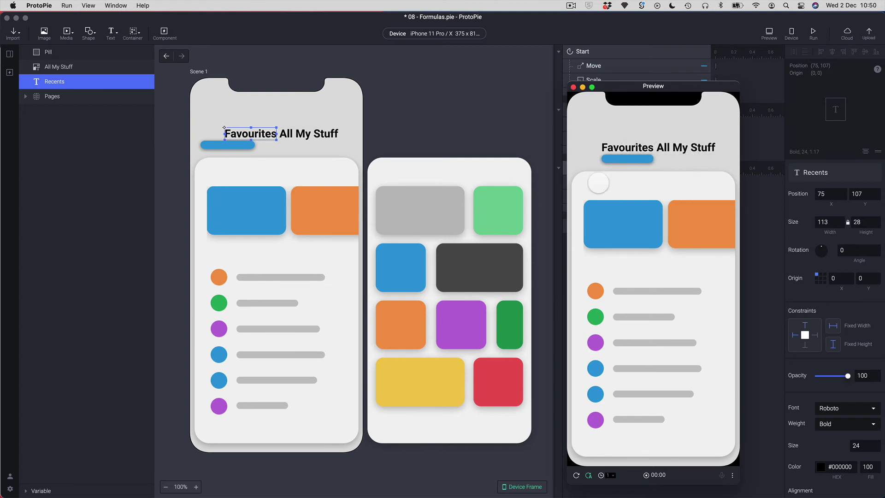
click(248, 134)
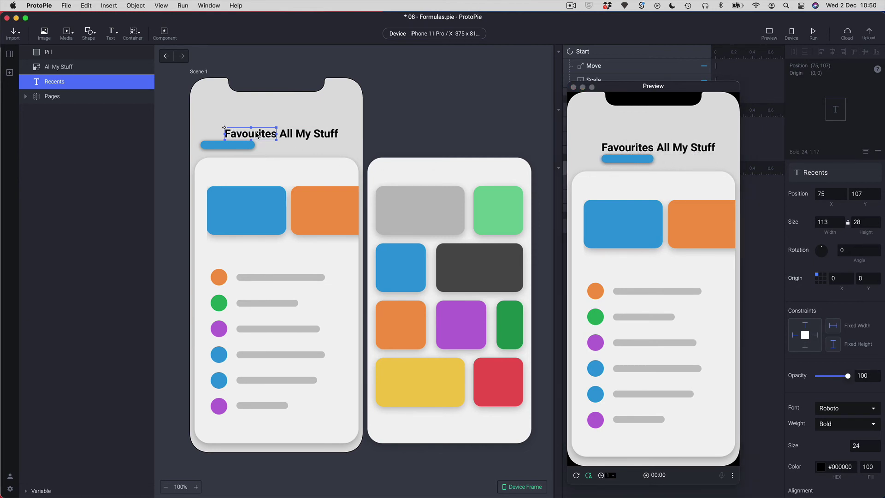
drag(254, 136, 217, 137)
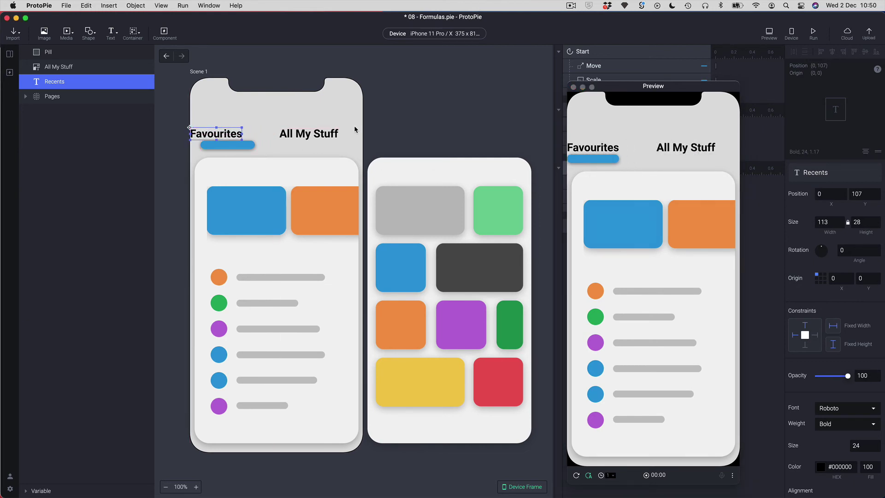
click(688, 148)
click(582, 148)
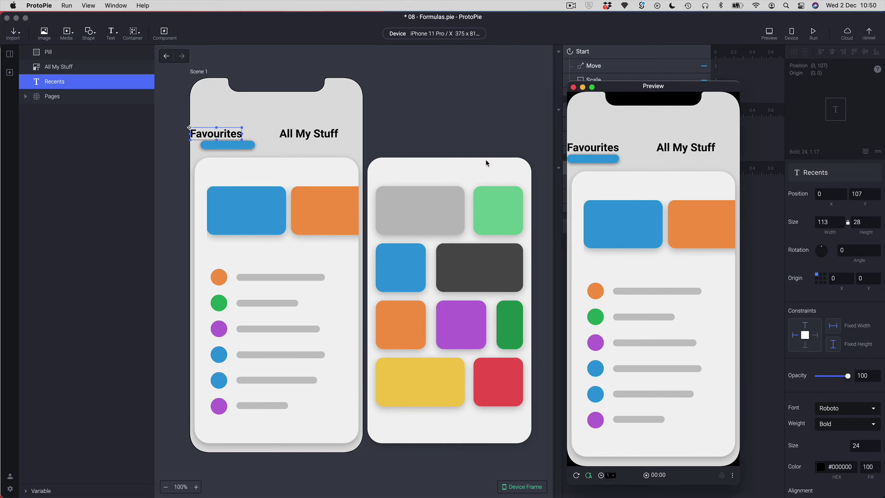
Move the Favourites label to X position 23 on the canvas and close the preview.
click(207, 134)
mouse_move(207, 134)
mouse_down()
mouse_move(230, 134)
mouse_move(219, 134)
mouse_up()
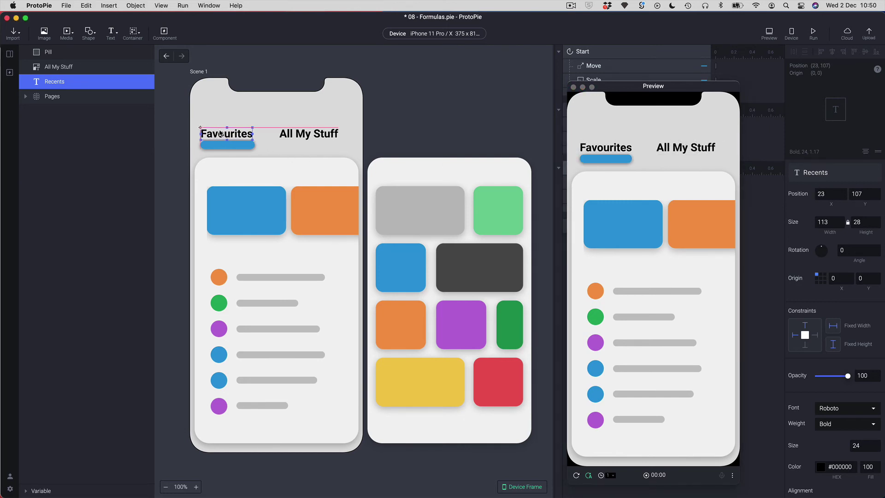
click(413, 132)
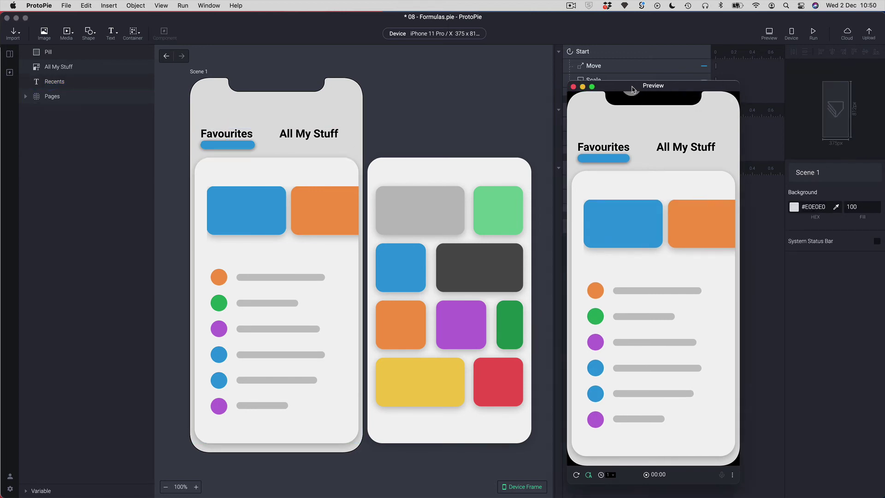
mouse_move(628, 87)
mouse_down()
mouse_move(678, 148)
mouse_move(633, 93)
mouse_up()
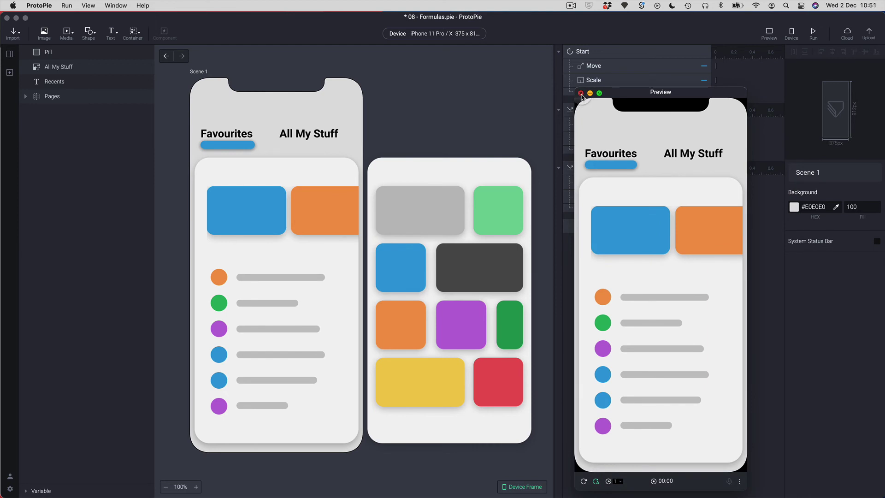
click(581, 93)
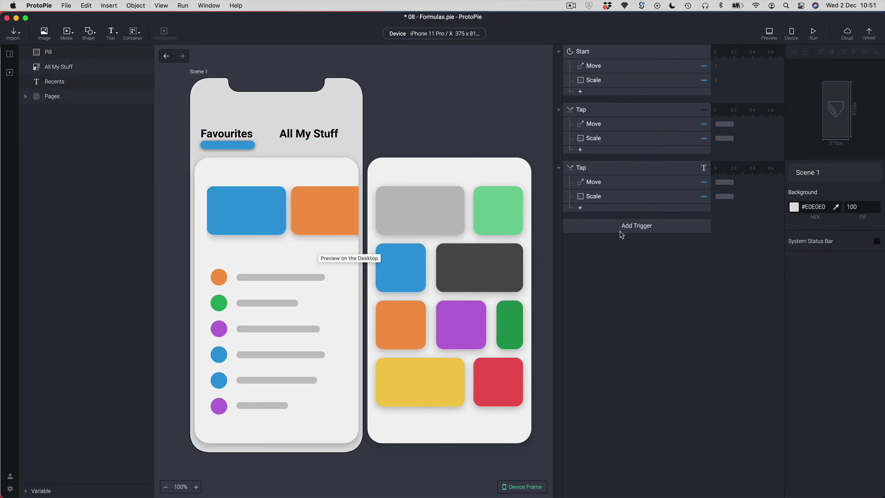
Add a Scroll response to the All My Stuff Tap trigger, targeting the Pages layer.
click(582, 109)
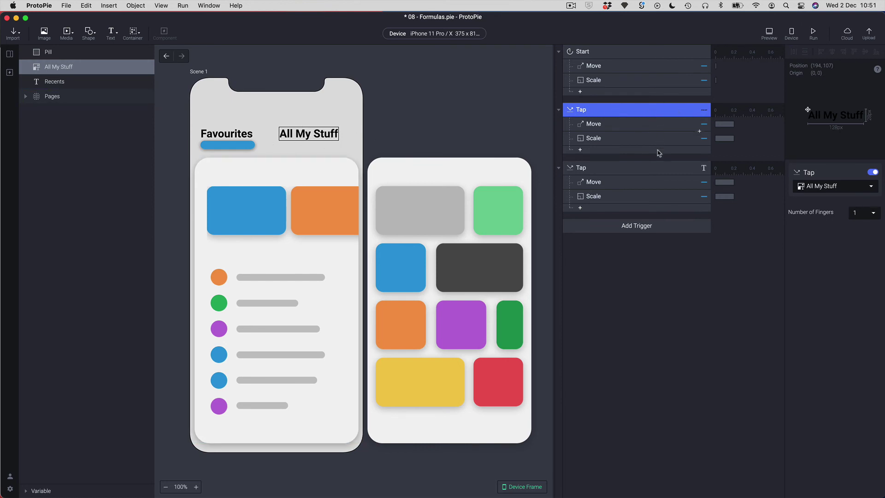
click(581, 150)
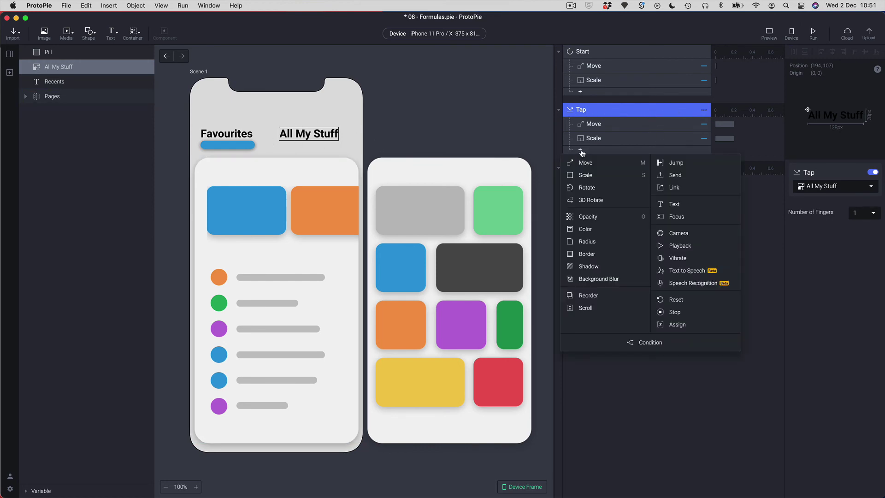
click(606, 312)
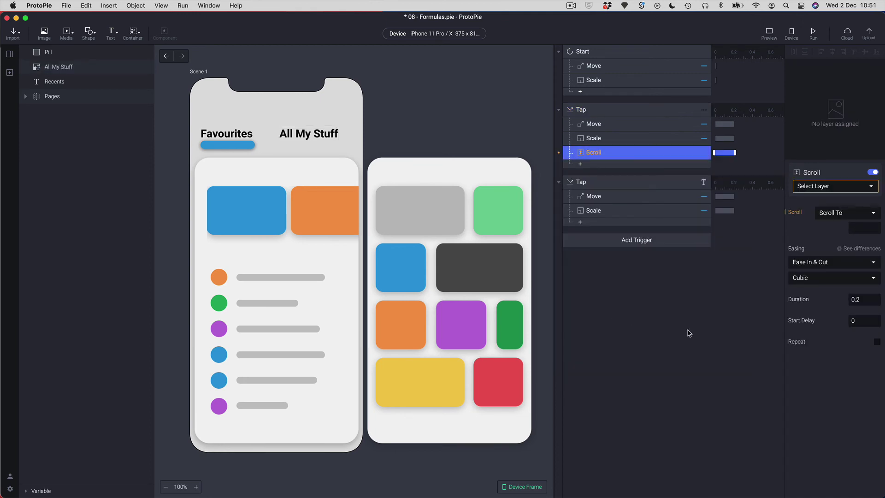
click(831, 187)
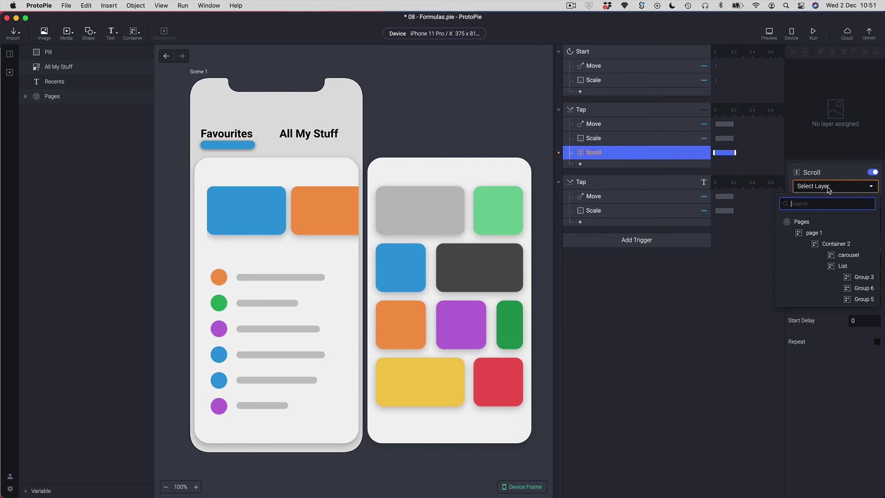
click(801, 222)
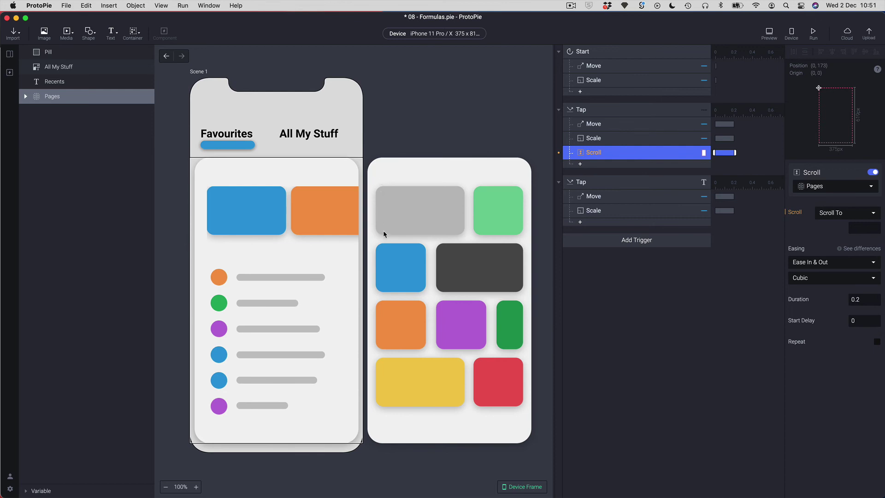
Examine page 1 and page 2 inside the Pages container and collapse its layers again.
click(26, 98)
click(35, 111)
click(37, 127)
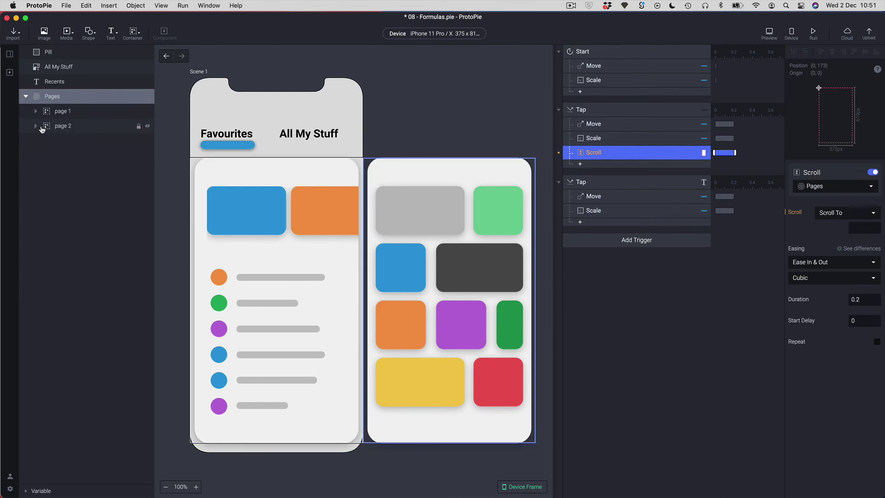
click(52, 113)
click(48, 131)
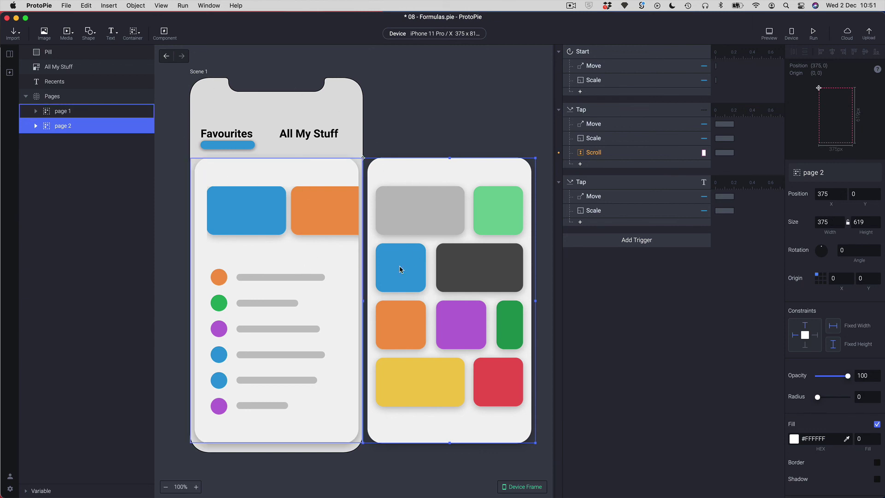
click(25, 96)
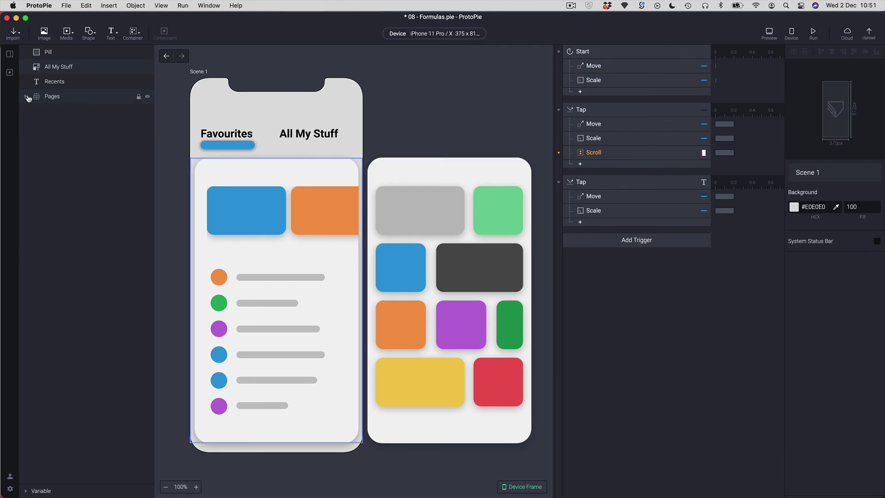
Reassign the Pages layer as the target of the All My Stuff trigger's Scroll response.
click(591, 155)
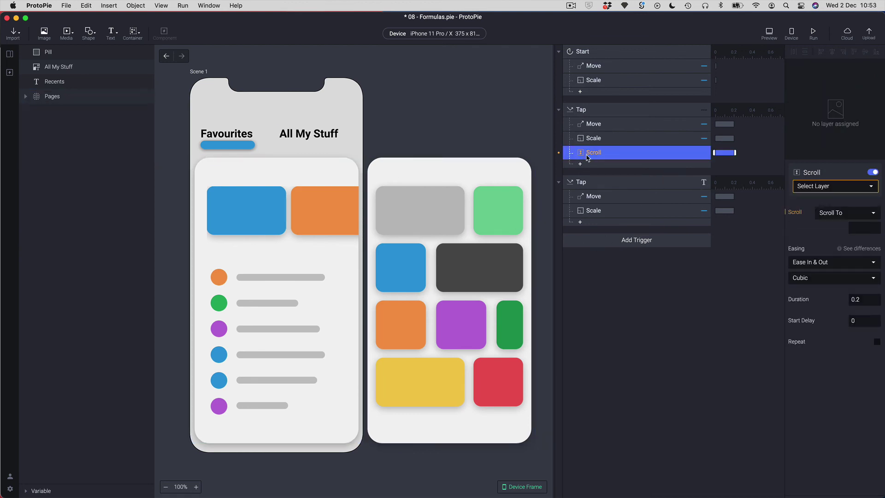
click(839, 186)
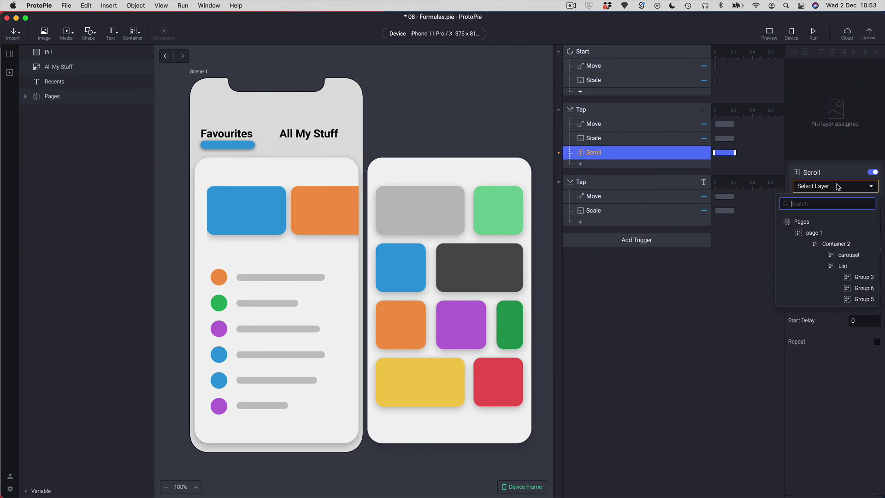
click(804, 223)
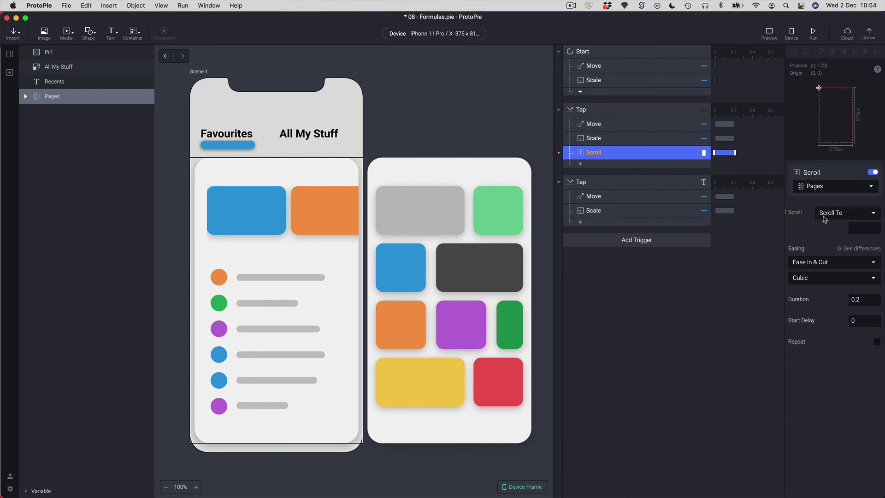
Set the Scroll response's Scroll To value to the formula `page 2`.x.
click(858, 228)
click(877, 228)
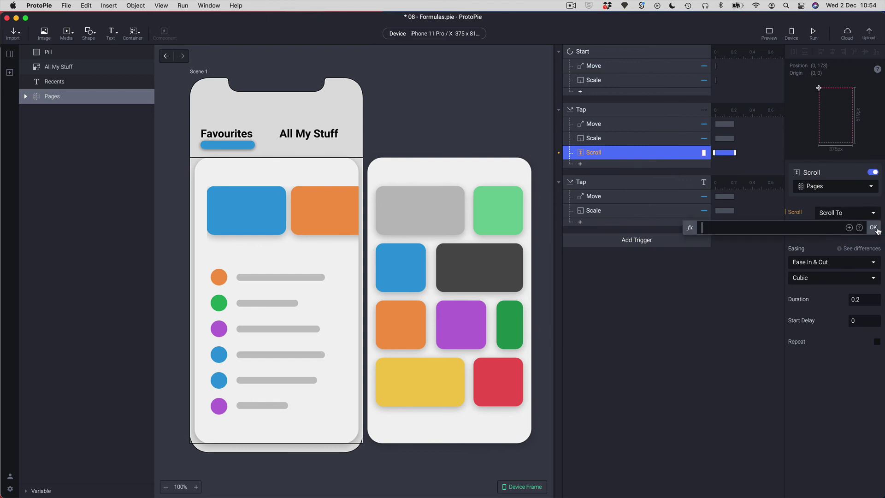
click(850, 228)
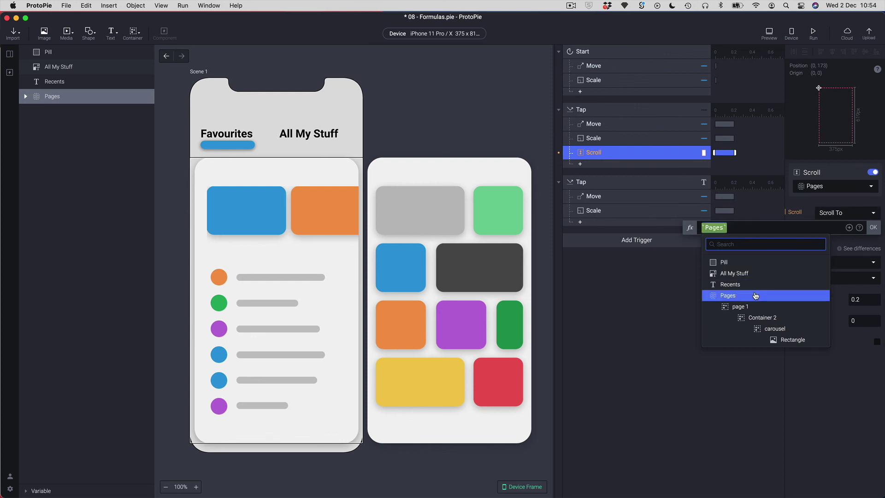
scroll(756, 296, down, 2)
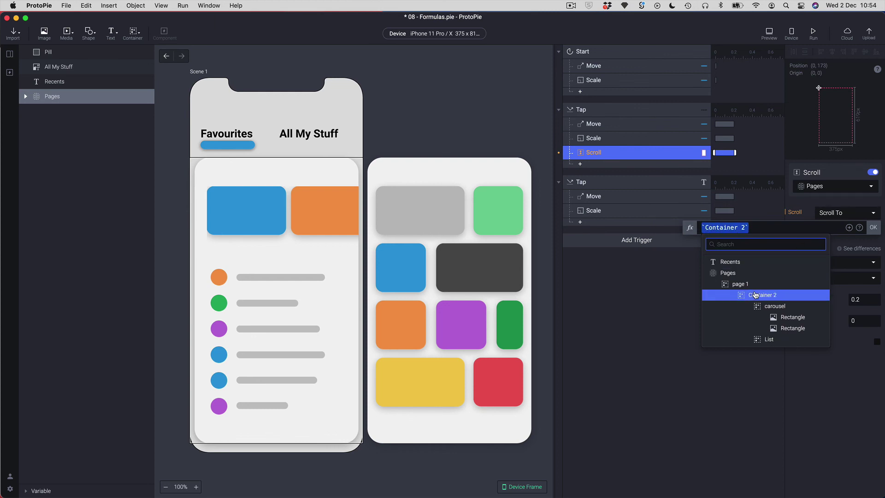
text(pag)
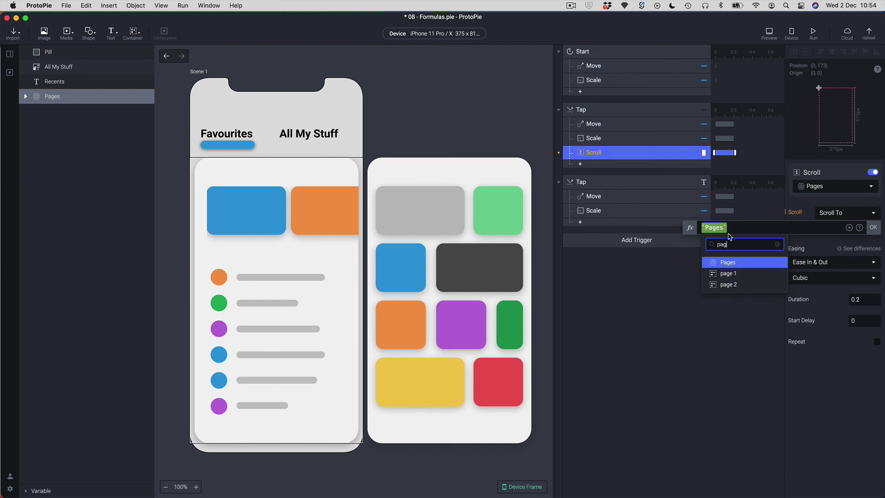
click(735, 289)
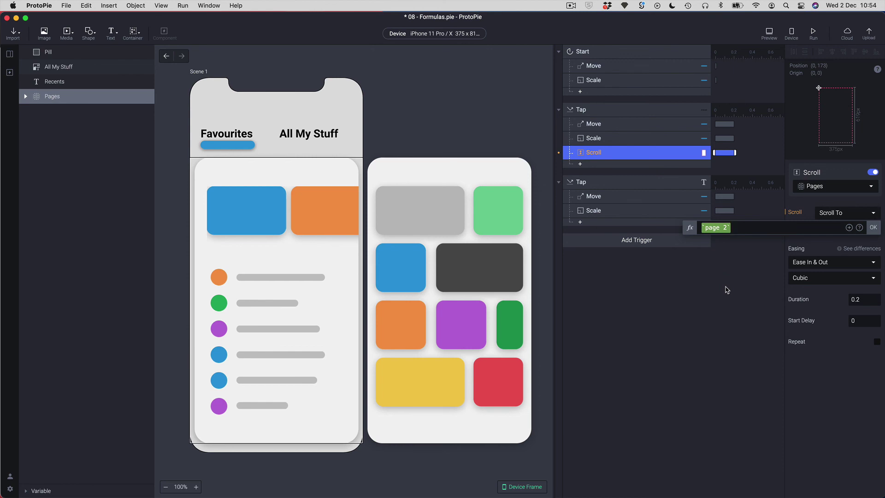
text(.)
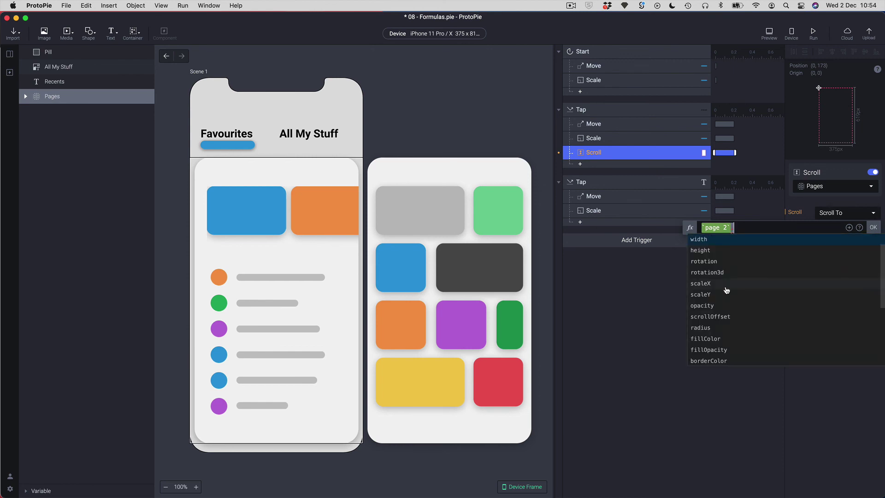
text(x)
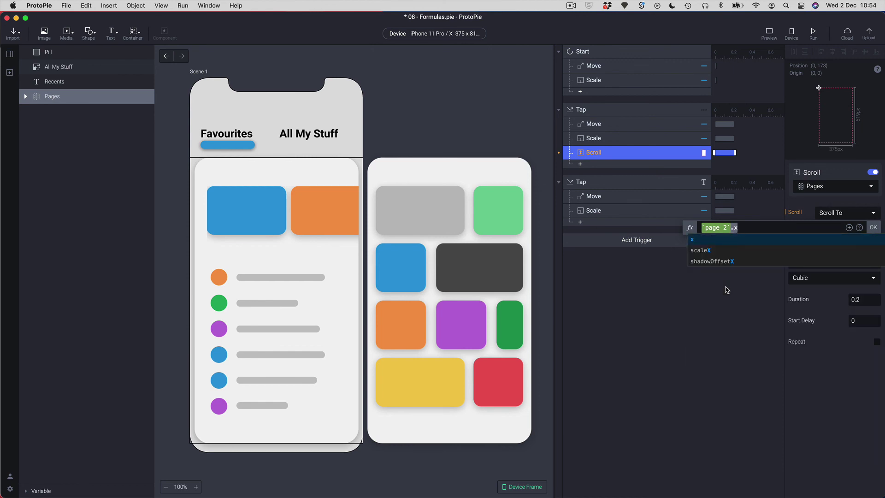
click(709, 239)
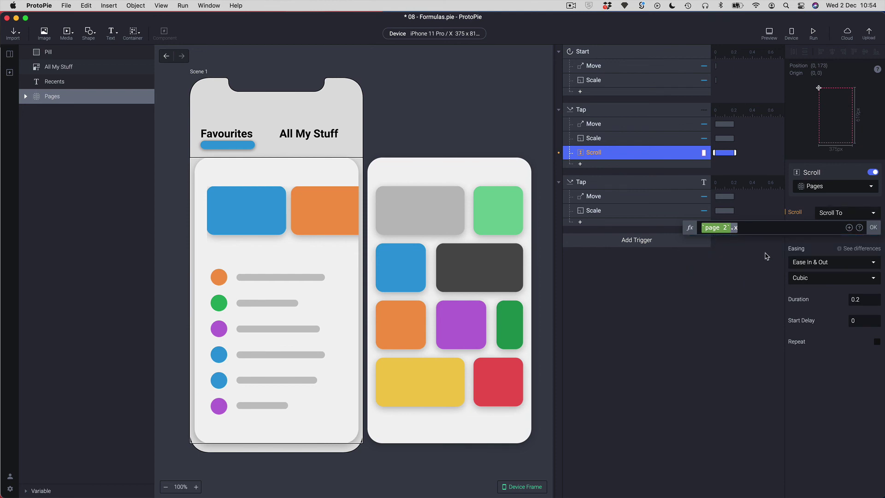
click(874, 228)
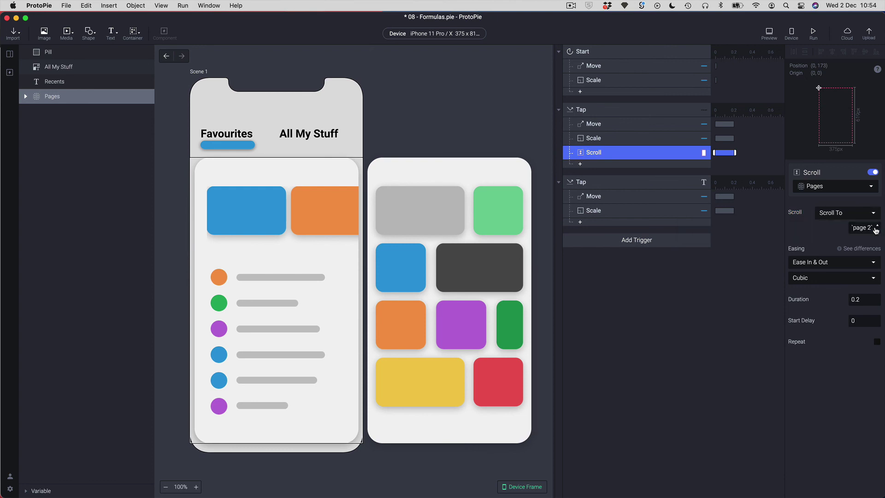
Preview the prototype and tap All My Stuff to check that Pages scrolls to page 2.
click(770, 33)
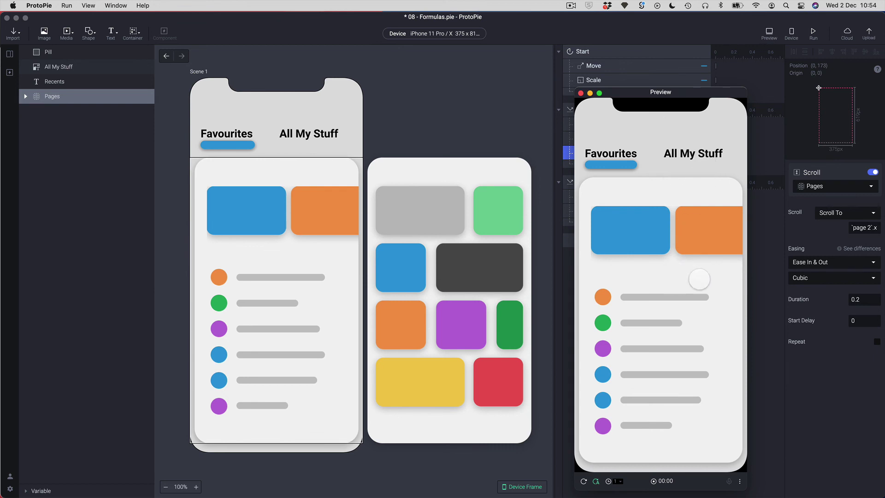
click(708, 153)
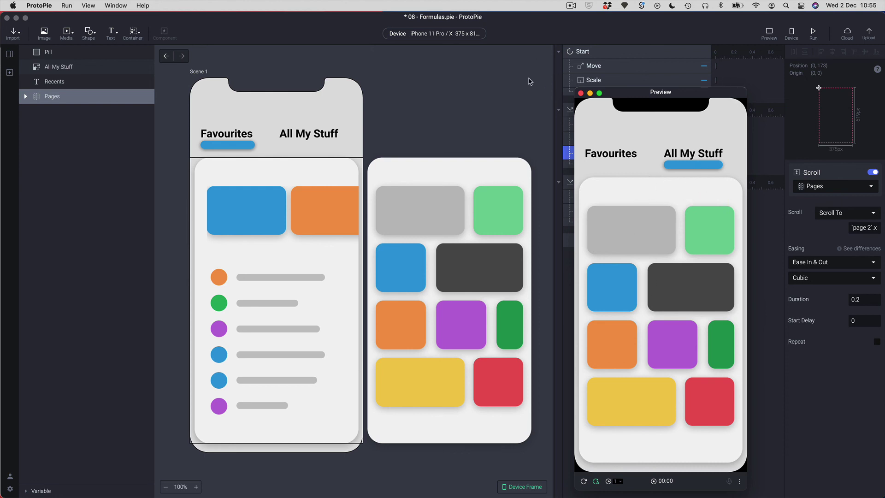
Close the preview and copy the All My Stuff trigger's Scroll response into the Tap trigger of the Recents layer.
click(581, 94)
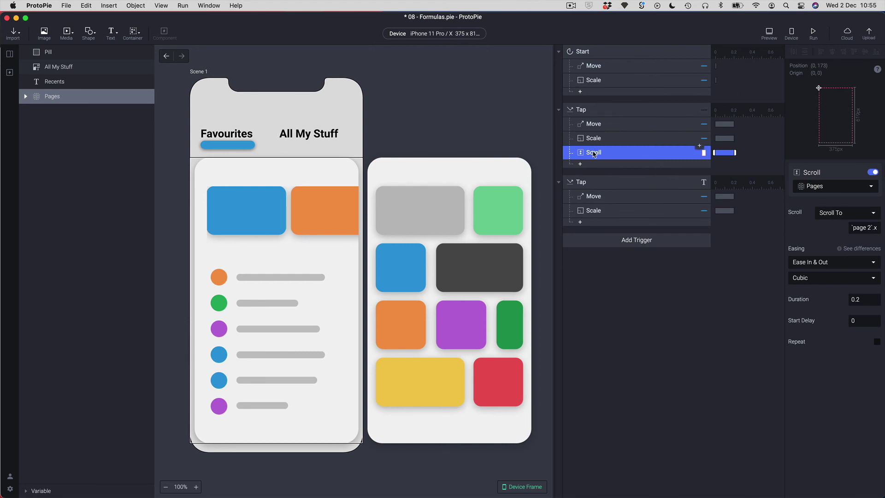
click(594, 213)
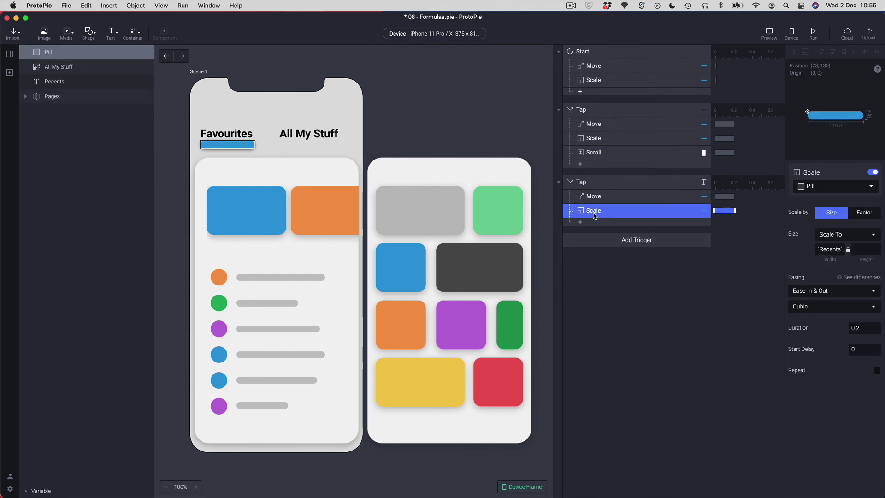
key(super+v)
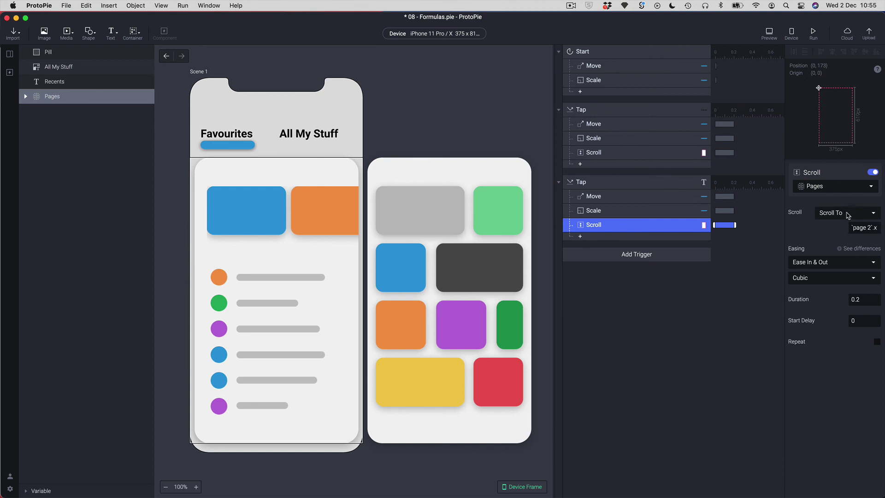
Change the pasted Scroll response's Scroll To formula to `page 1`.x.
click(867, 228)
click(876, 229)
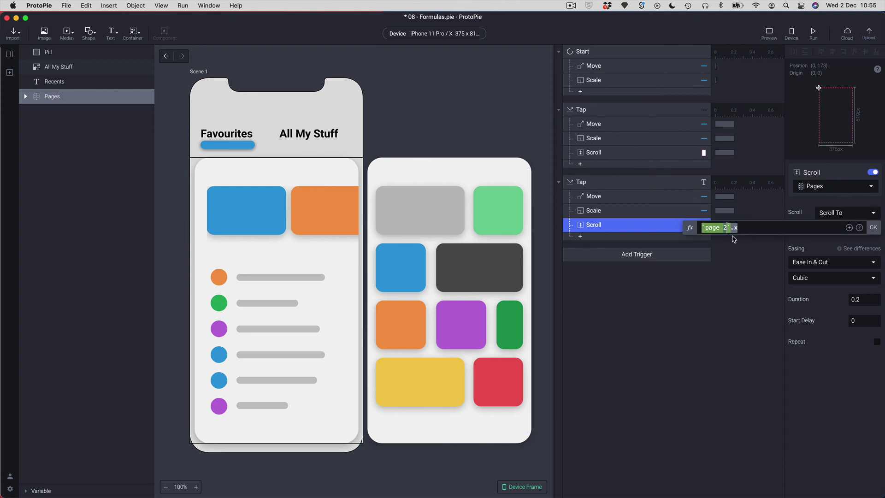
key(BackSpace)
text(1)
click(875, 227)
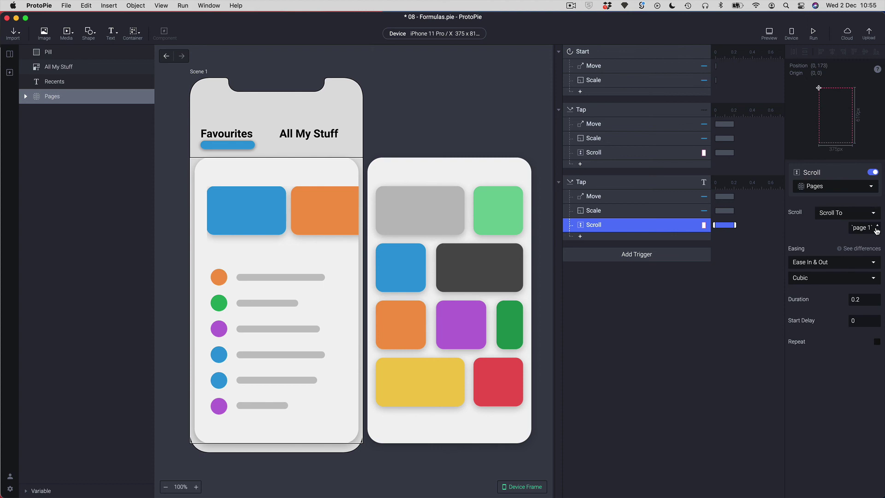
Preview the prototype and tap All My Stuff and Favourites to check that Pages scrolls between both pages.
click(769, 34)
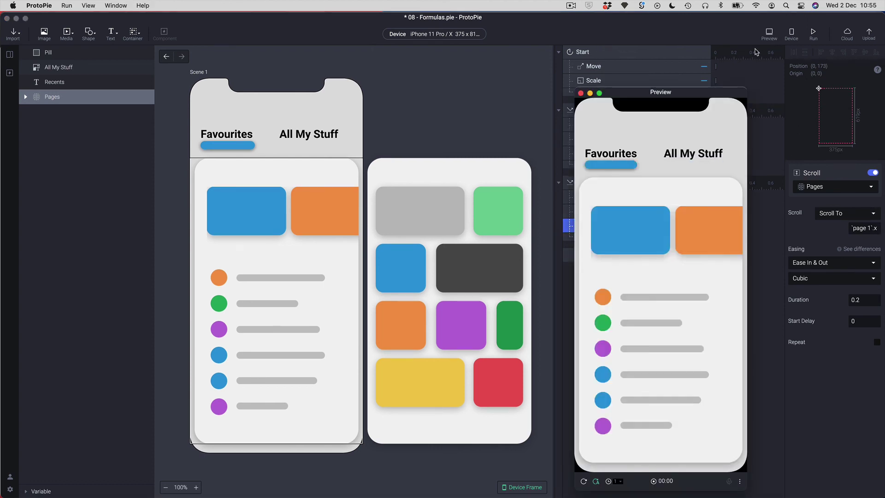
click(696, 154)
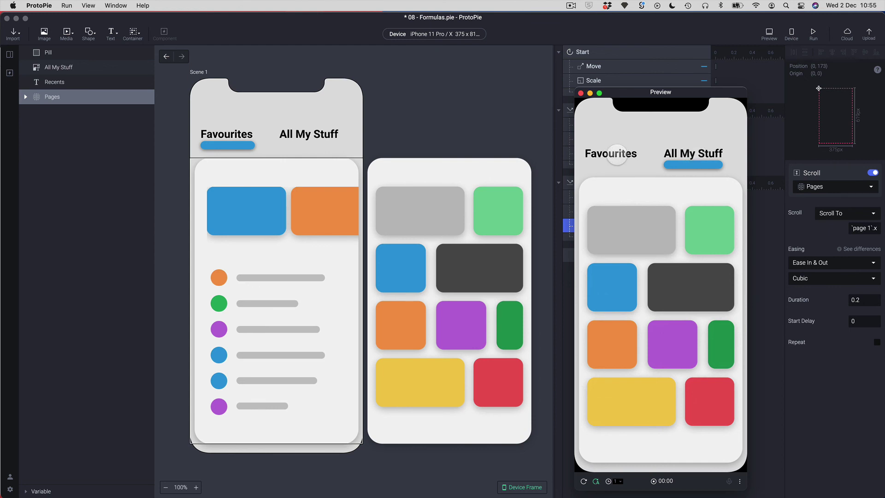
click(617, 154)
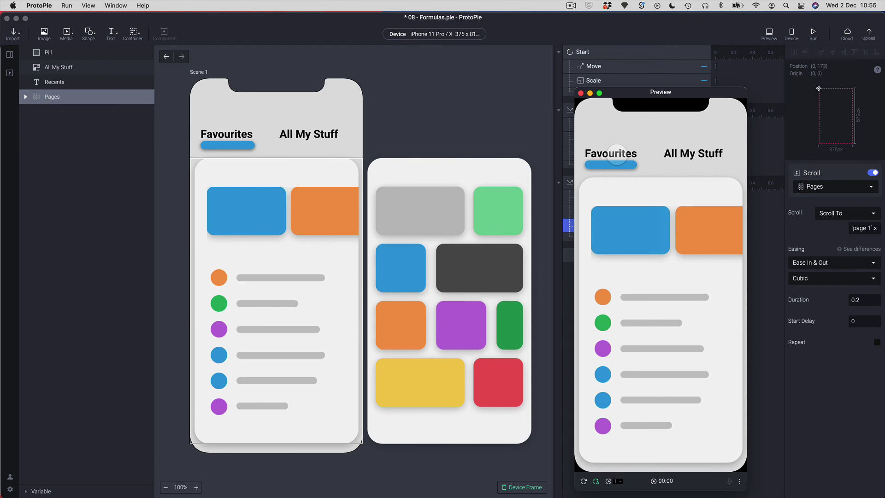
mouse_move(640, 99)
mouse_down()
mouse_move(608, 97)
mouse_move(638, 95)
mouse_up()
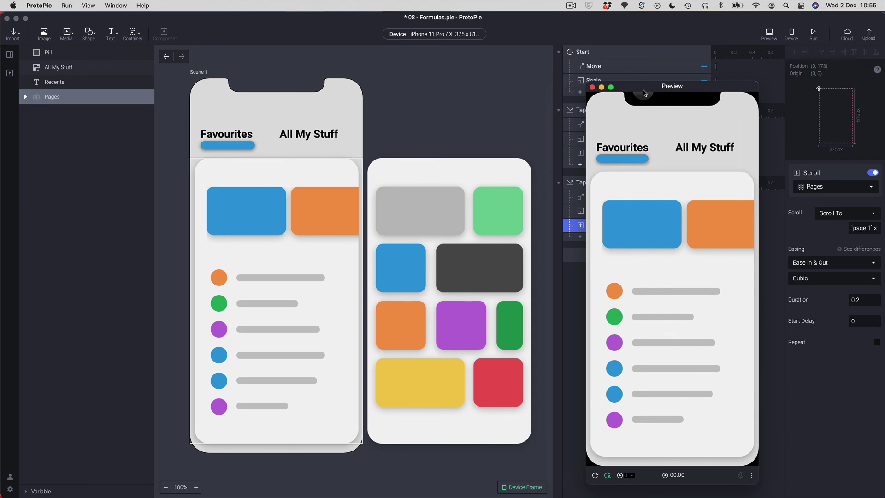